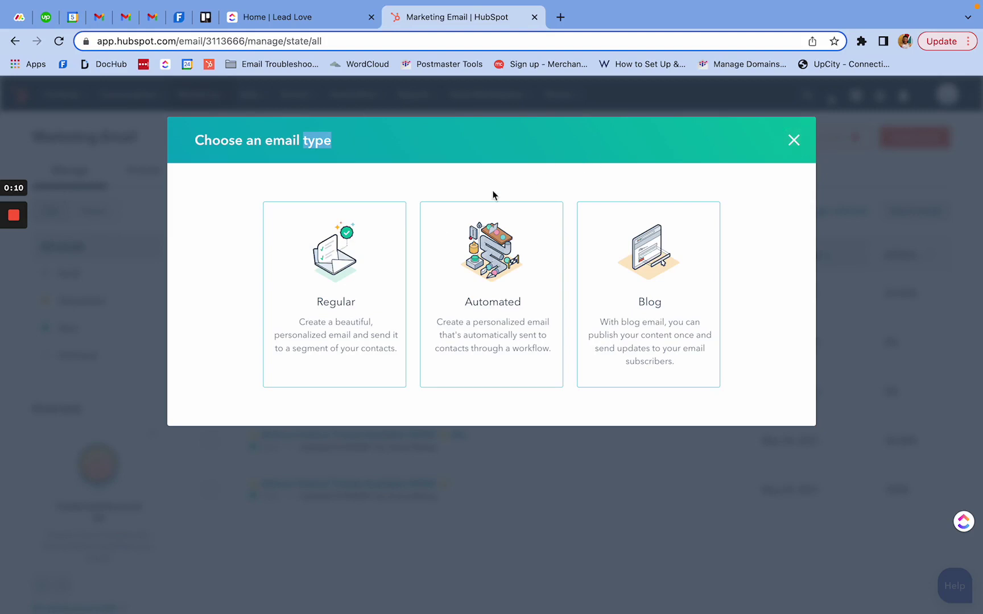
Choose the Regular email type to reach the Basic and More templates list.
{"action": "left_click", "coordinate": [345, 295]}
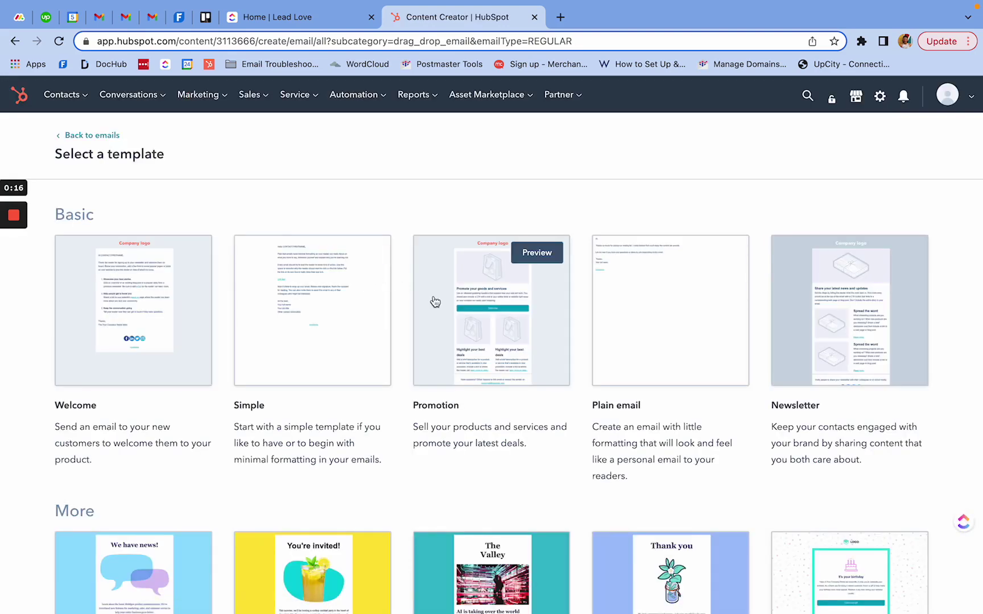
{"action": "scroll", "coordinate": [435, 302], "scroll_direction": "down", "scroll_amount": 5}
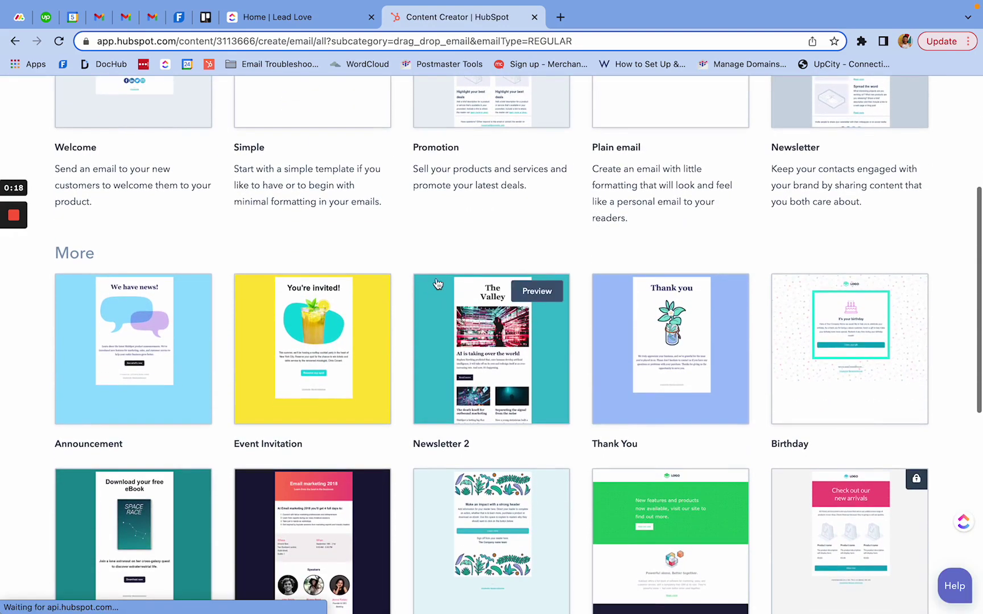
{"action": "scroll", "coordinate": [463, 202], "scroll_direction": "up", "scroll_amount": 5}
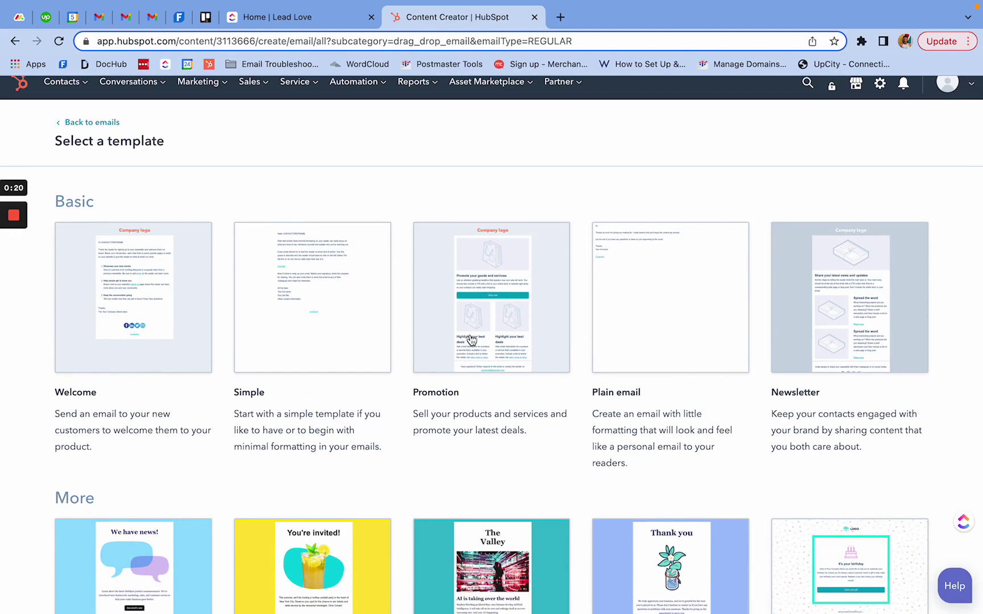
Pick the Promotion template and scroll through the new draft's sections.
{"action": "left_click", "coordinate": [496, 301]}
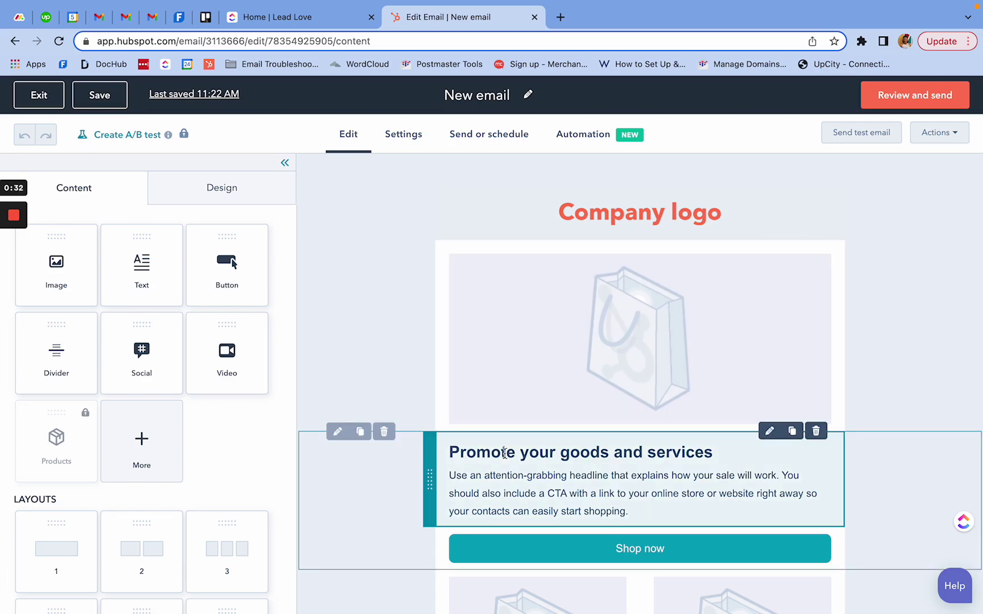
{"action": "scroll", "coordinate": [504, 453], "scroll_direction": "down", "scroll_amount": 1}
{"action": "scroll", "coordinate": [397, 268], "scroll_direction": "down", "scroll_amount": 2}
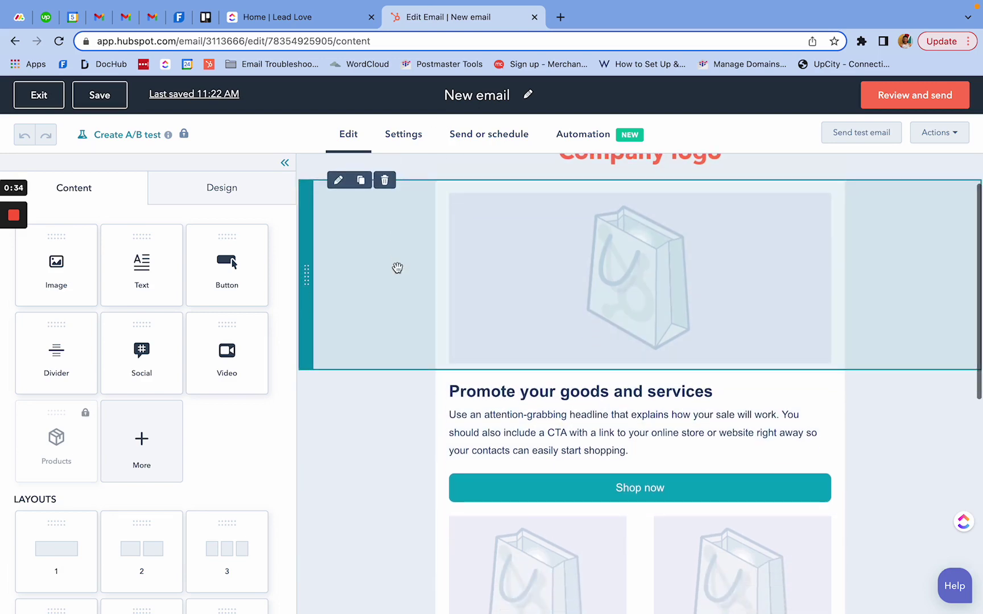
{"action": "scroll", "coordinate": [397, 268], "scroll_direction": "down", "scroll_amount": 8}
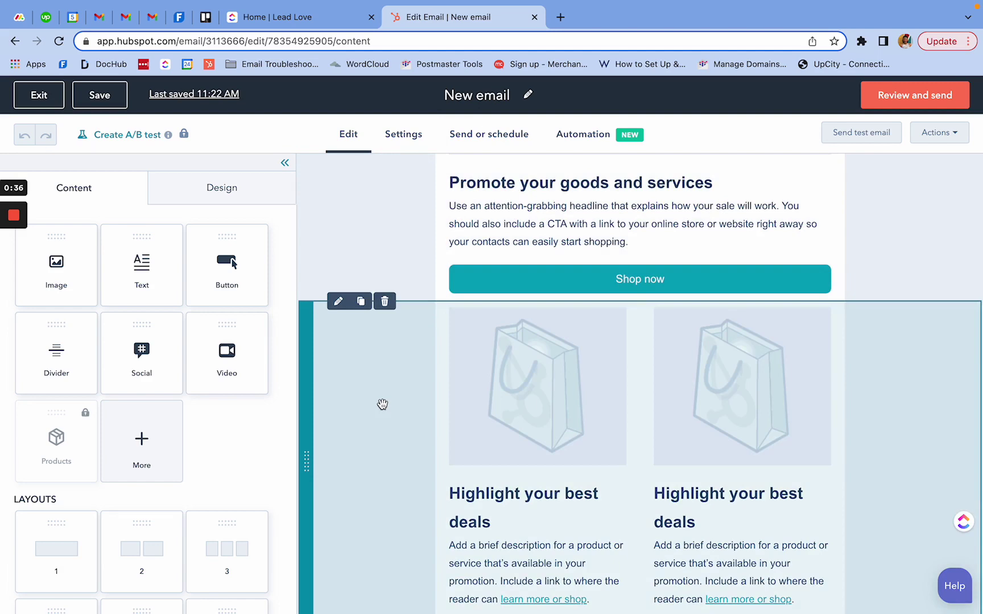
{"action": "scroll", "coordinate": [382, 405], "scroll_direction": "down", "scroll_amount": 8}
{"action": "scroll", "coordinate": [383, 405], "scroll_direction": "up", "scroll_amount": 19}
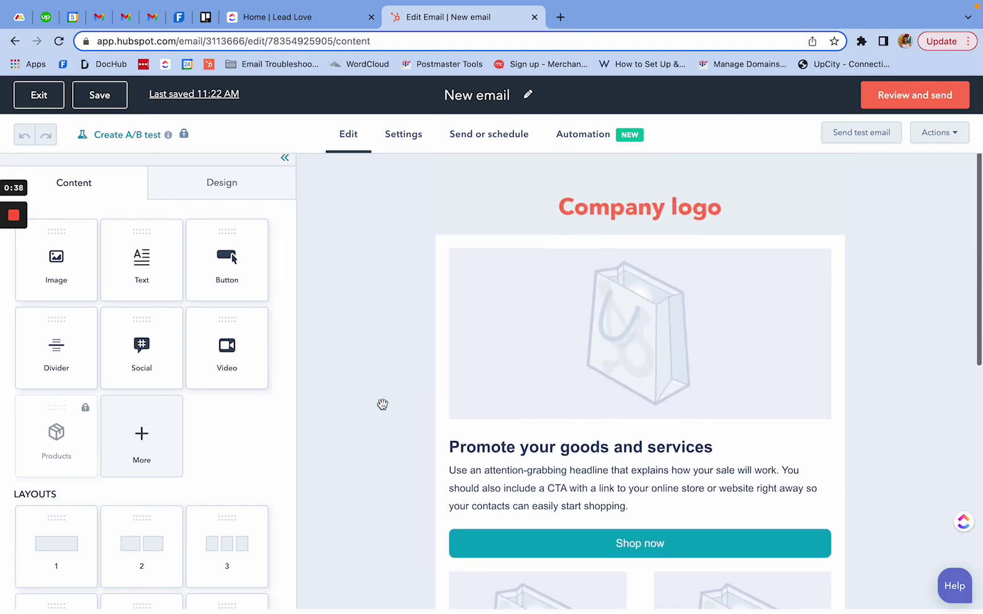
Change the hero image section's layout to 3 columns.
{"action": "left_click", "coordinate": [366, 402]}
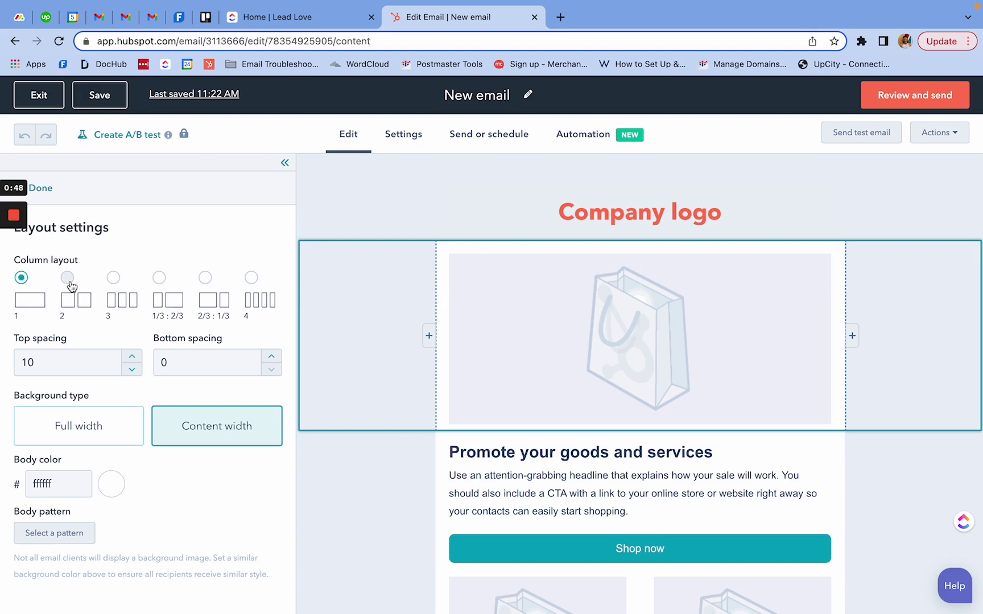
{"action": "left_click", "coordinate": [113, 278]}
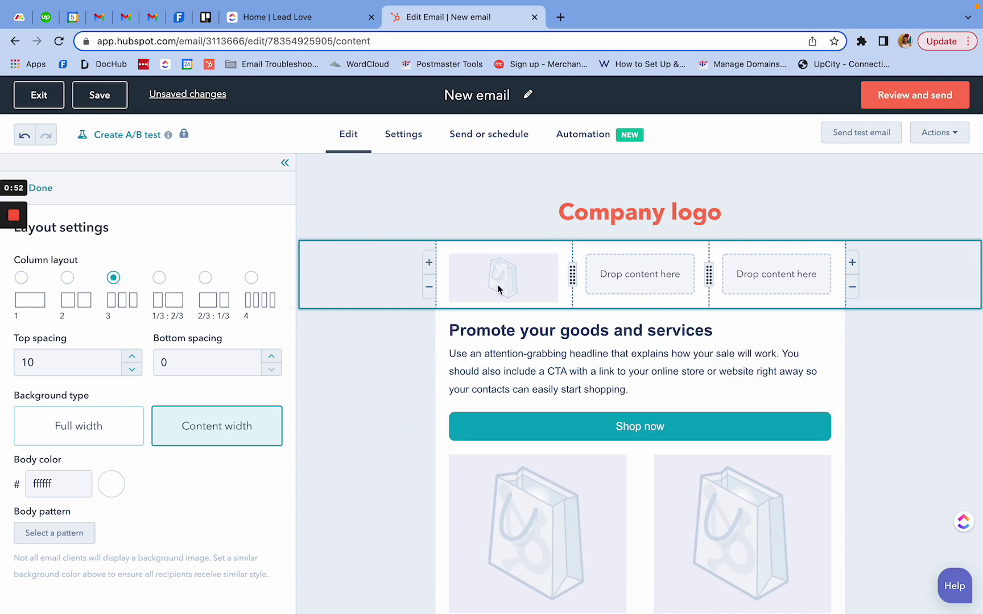
{"action": "left_click", "coordinate": [501, 287]}
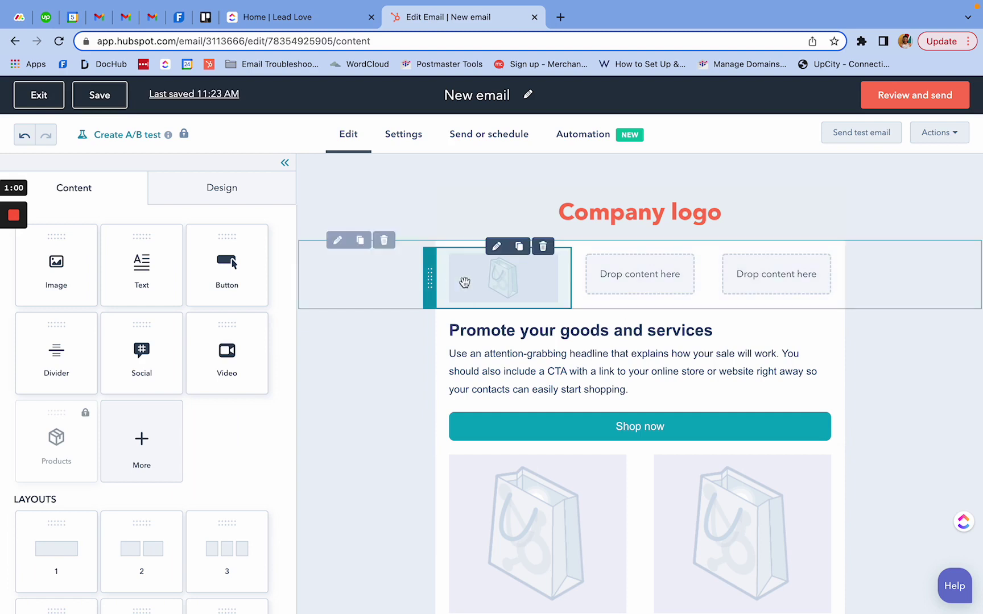
Review the small product image's settings, then close them.
{"action": "left_click", "coordinate": [464, 283]}
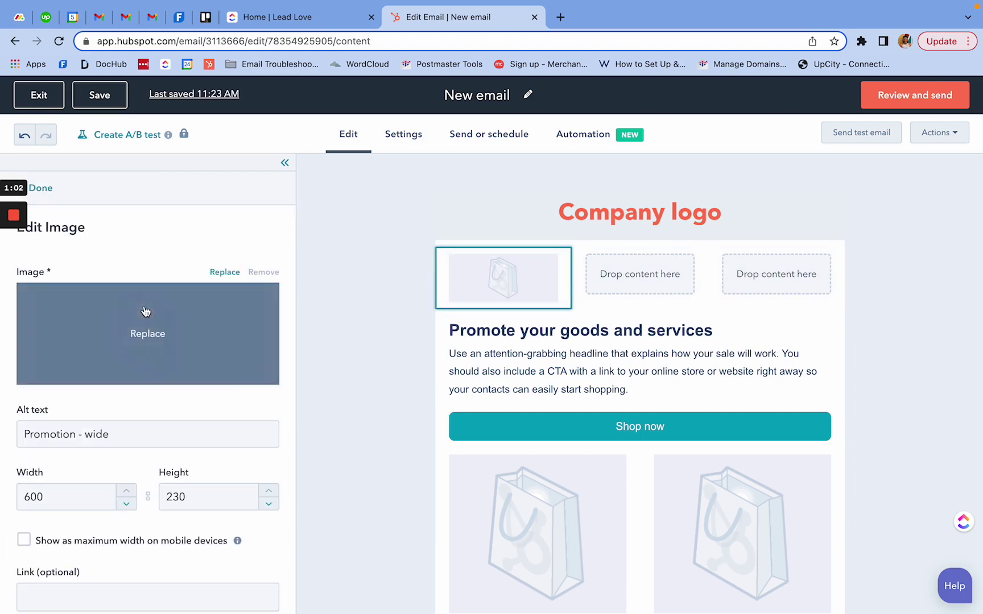
{"action": "scroll", "coordinate": [201, 406], "scroll_direction": "down", "scroll_amount": 3}
{"action": "scroll", "coordinate": [188, 341], "scroll_direction": "up", "scroll_amount": 2}
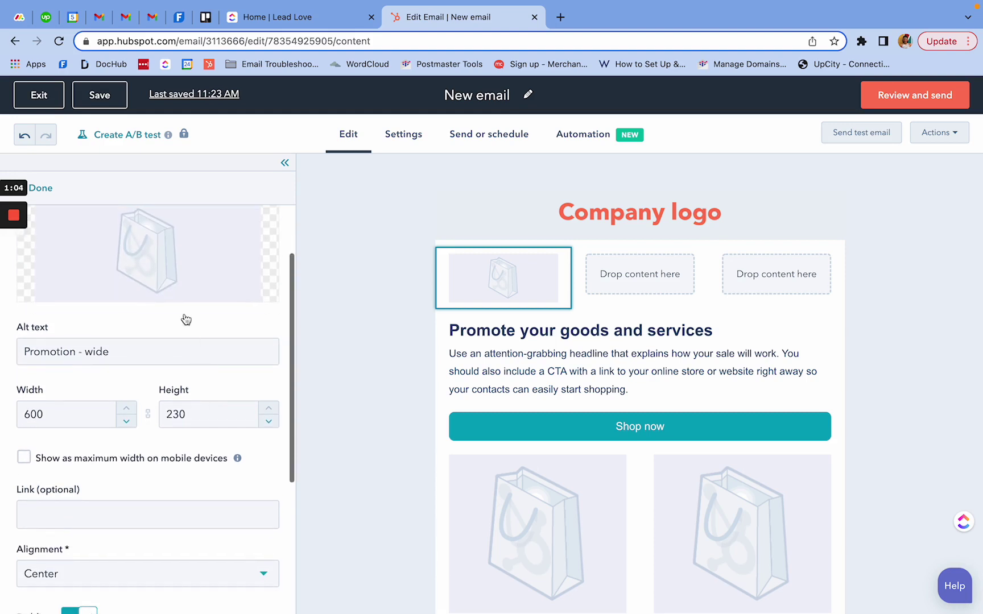
{"action": "scroll", "coordinate": [189, 355], "scroll_direction": "up", "scroll_amount": 1}
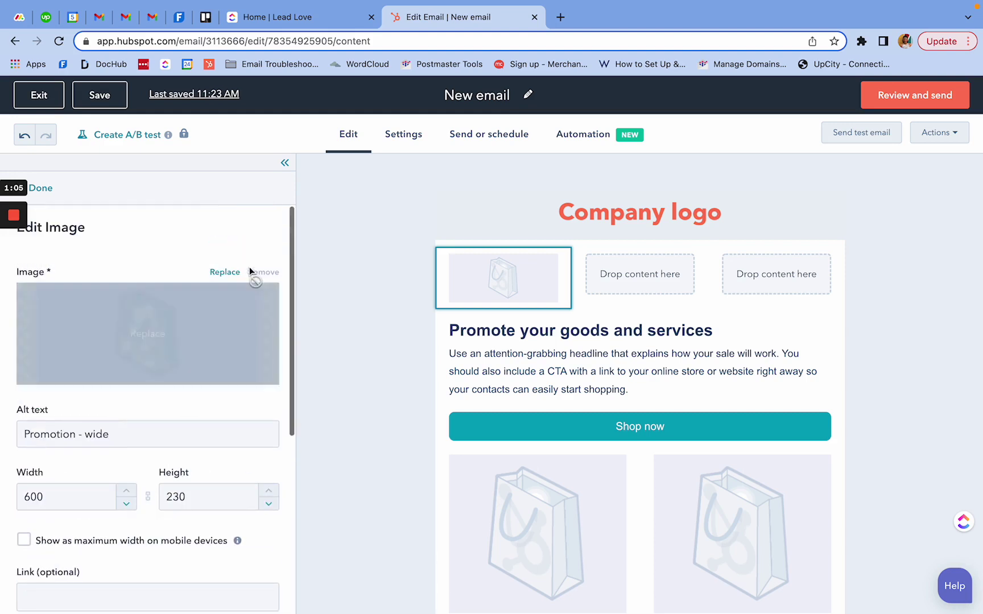
{"action": "left_click", "coordinate": [41, 188]}
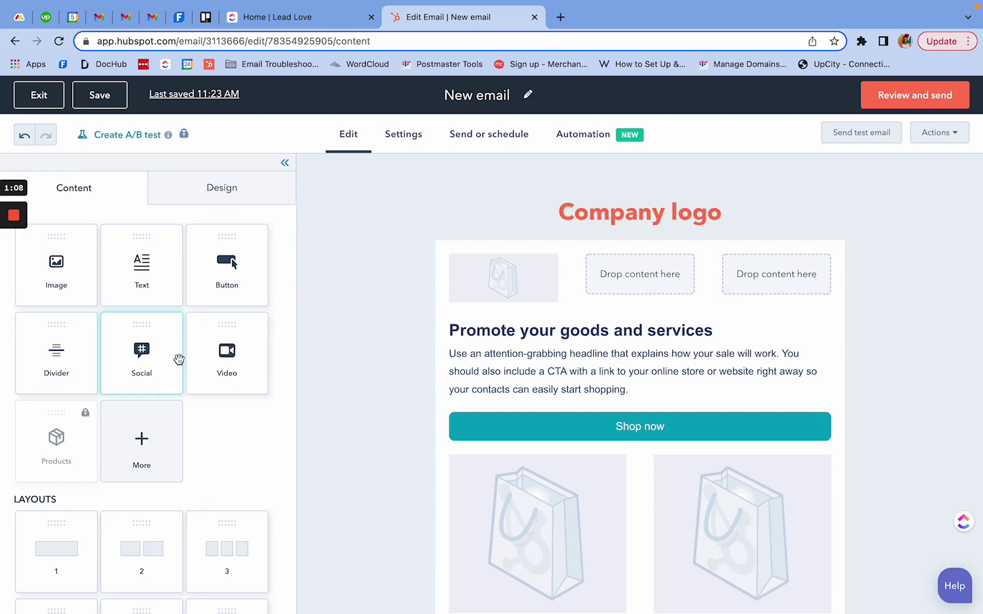
{"action": "scroll", "coordinate": [145, 344], "scroll_direction": "down", "scroll_amount": 1}
{"action": "scroll", "coordinate": [61, 243], "scroll_direction": "up", "scroll_amount": 1}
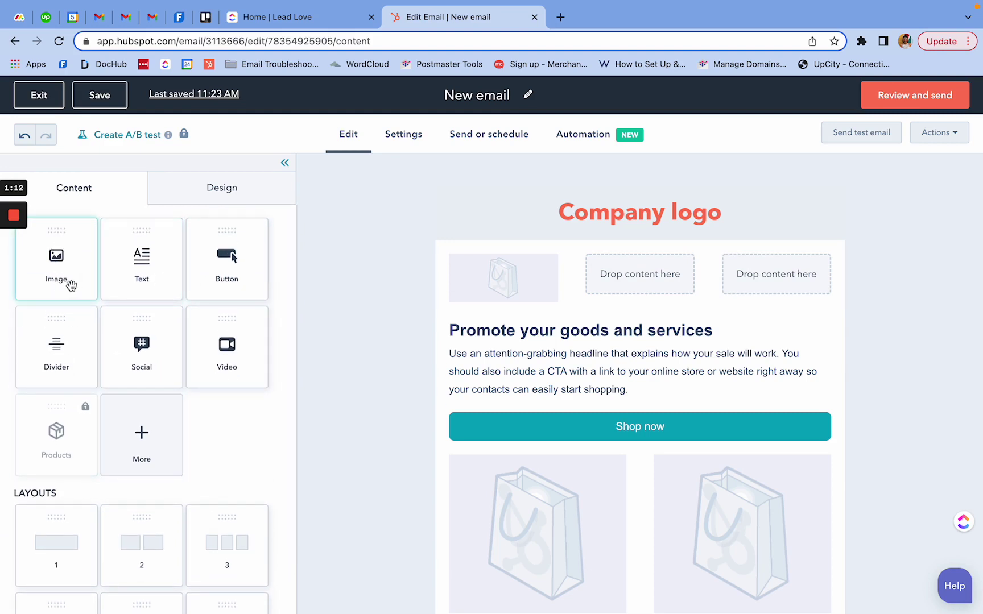
Drop Image modules into the middle and right columns of the top section.
{"action": "left_click_drag", "start_coordinate": [68, 284], "coordinate": [630, 273]}
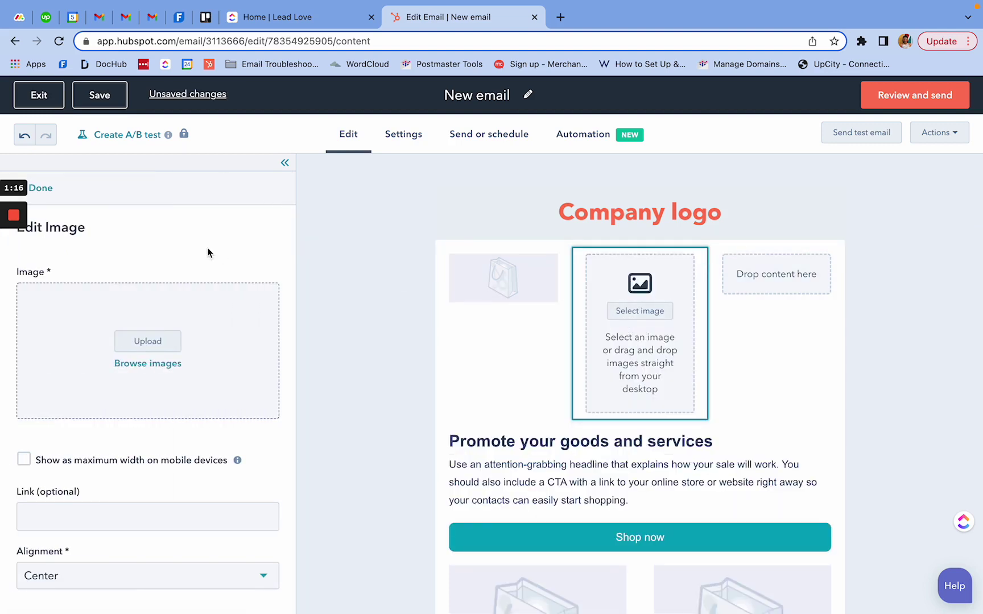
{"action": "left_click", "coordinate": [42, 189]}
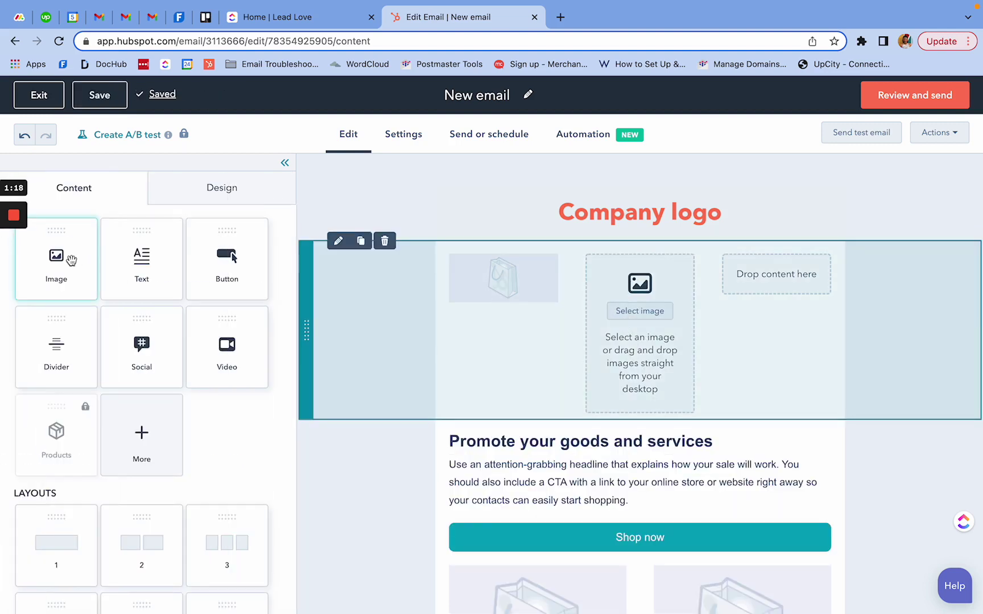
{"action": "left_click_drag", "start_coordinate": [71, 260], "coordinate": [760, 275]}
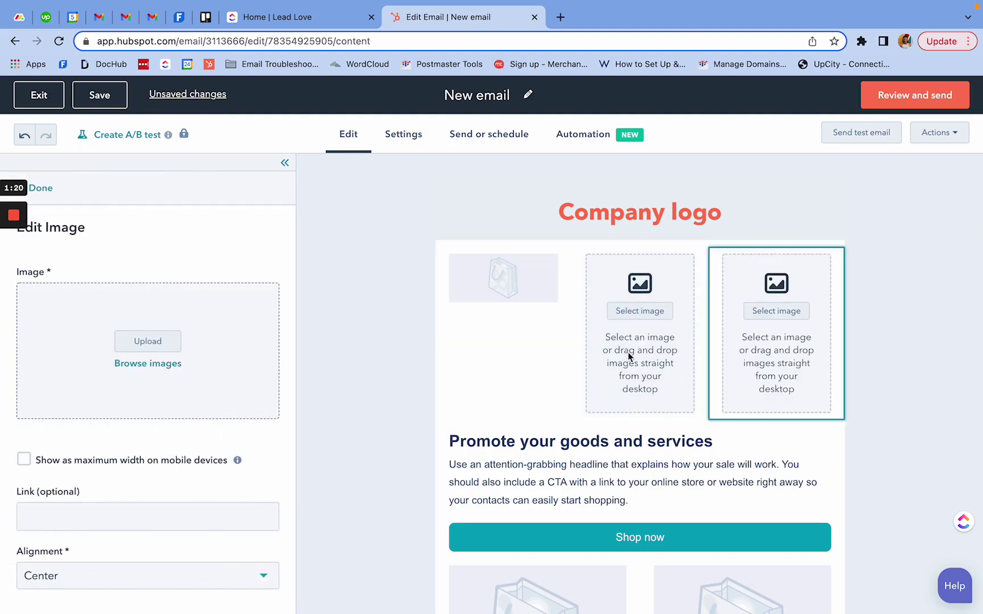
Insert the white Lead Love logo in the middle column and the red one on the right.
{"action": "left_click", "coordinate": [632, 314]}
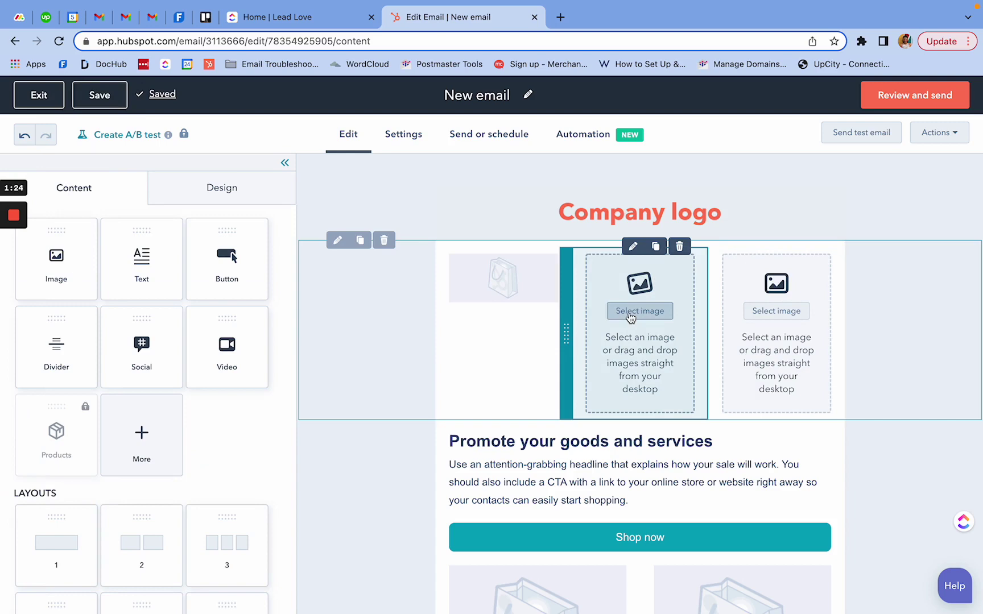
{"action": "left_click", "coordinate": [630, 314]}
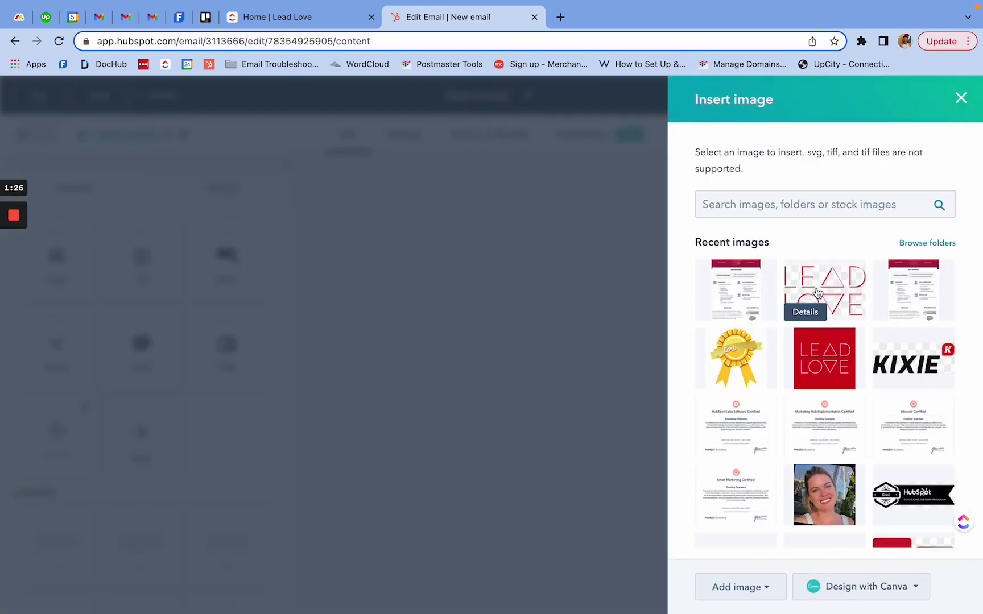
{"action": "left_click", "coordinate": [816, 291]}
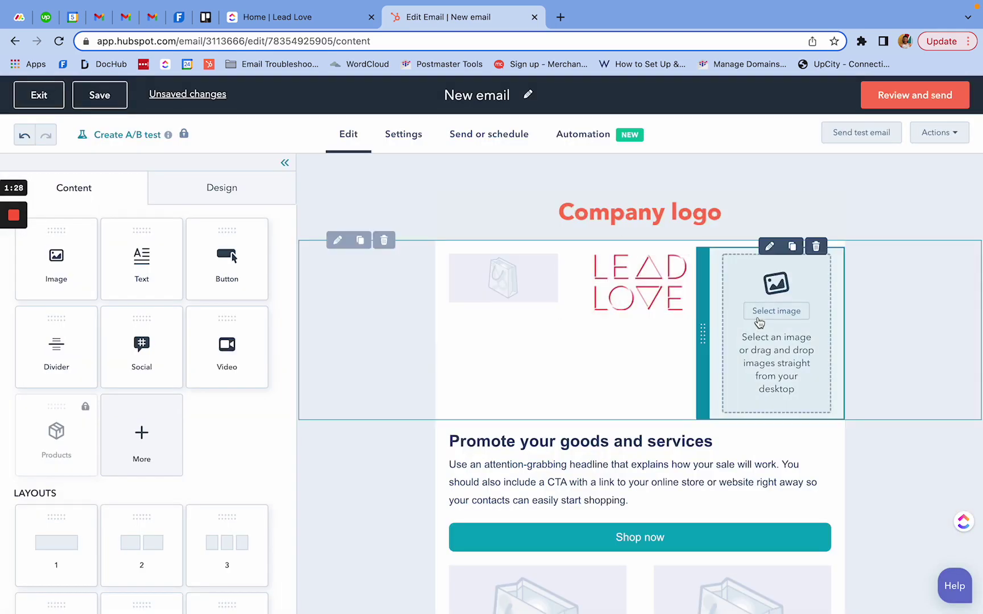
{"action": "left_click", "coordinate": [758, 319]}
{"action": "left_click", "coordinate": [829, 344]}
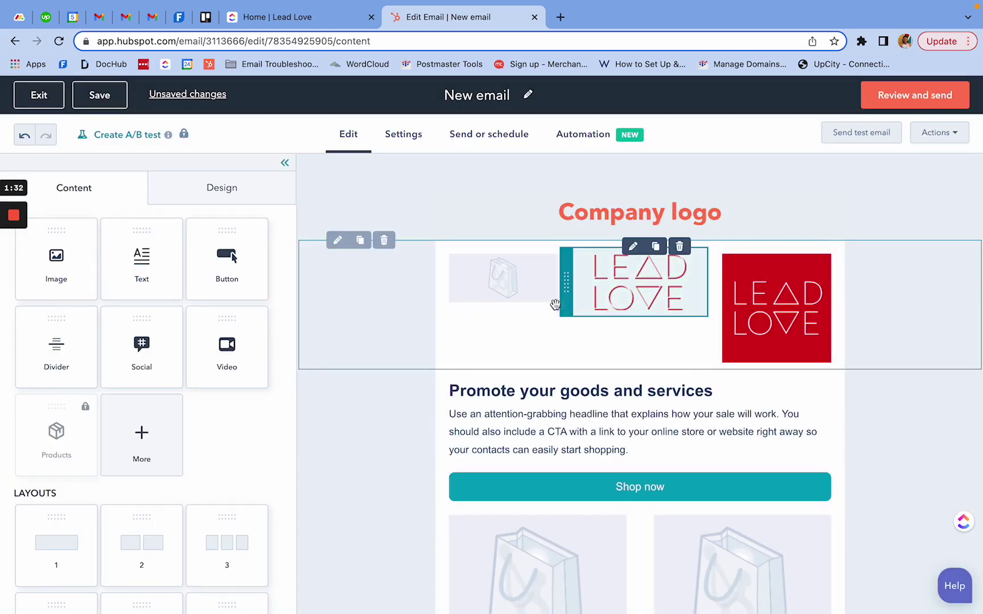
Resize the red Lead Love logo from 160 to 80 pixels wide.
{"action": "left_click", "coordinate": [753, 303]}
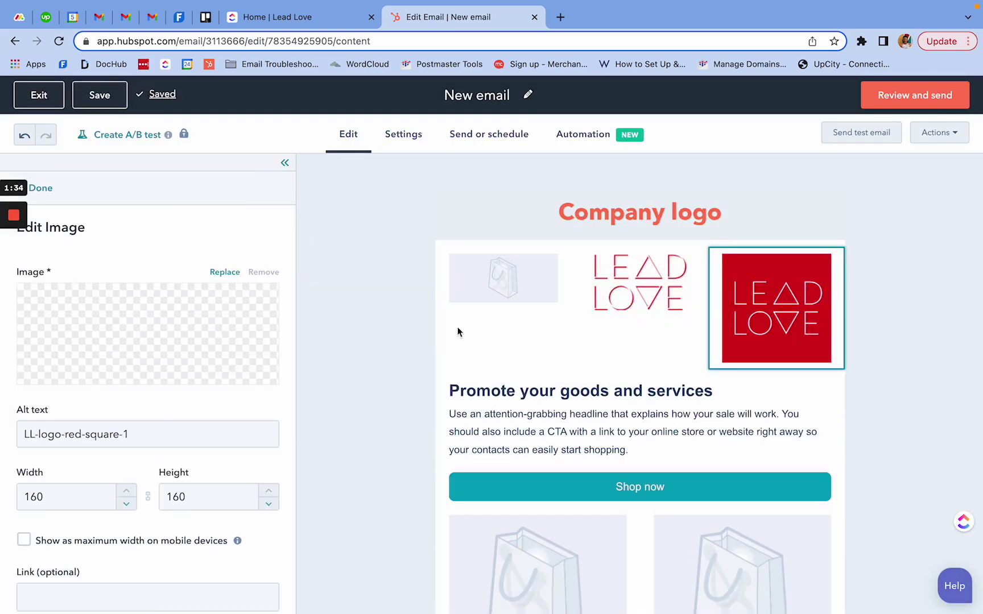
{"action": "left_click", "coordinate": [80, 493]}
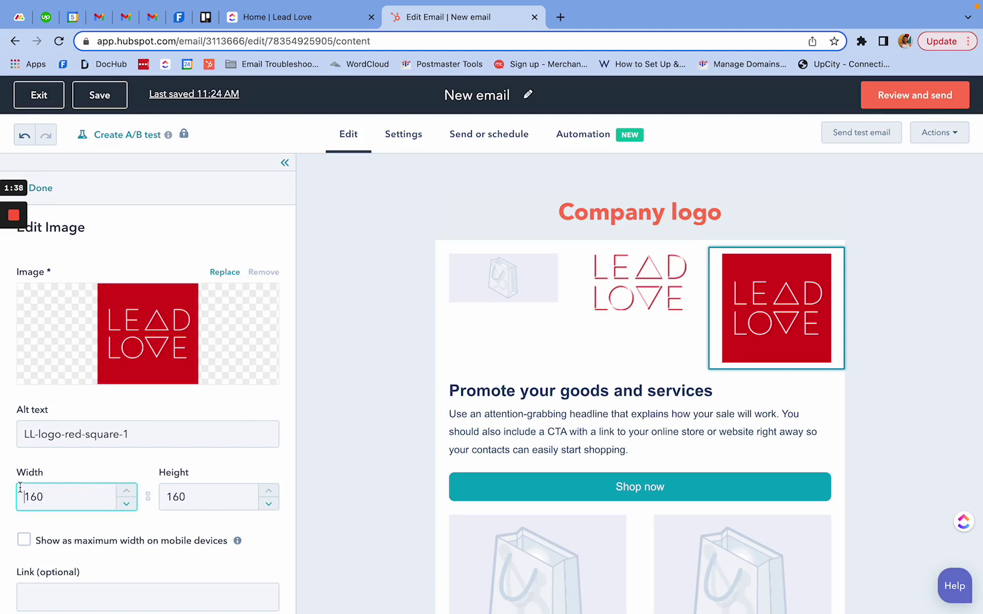
{"action": "left_click_drag", "start_coordinate": [52, 501], "coordinate": [15, 499]}
{"action": "type", "text": "80"}
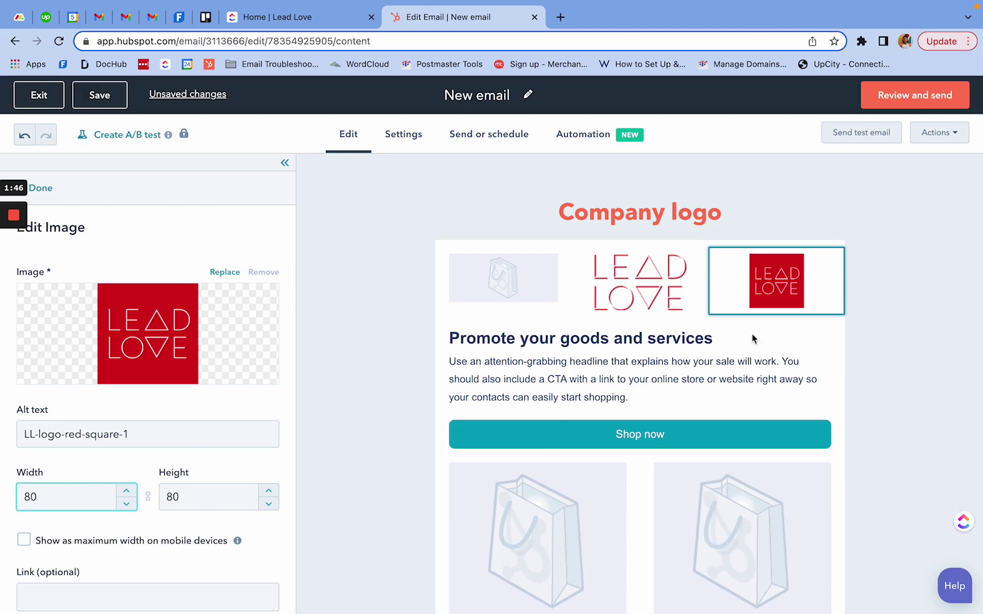
{"action": "left_click", "coordinate": [345, 339]}
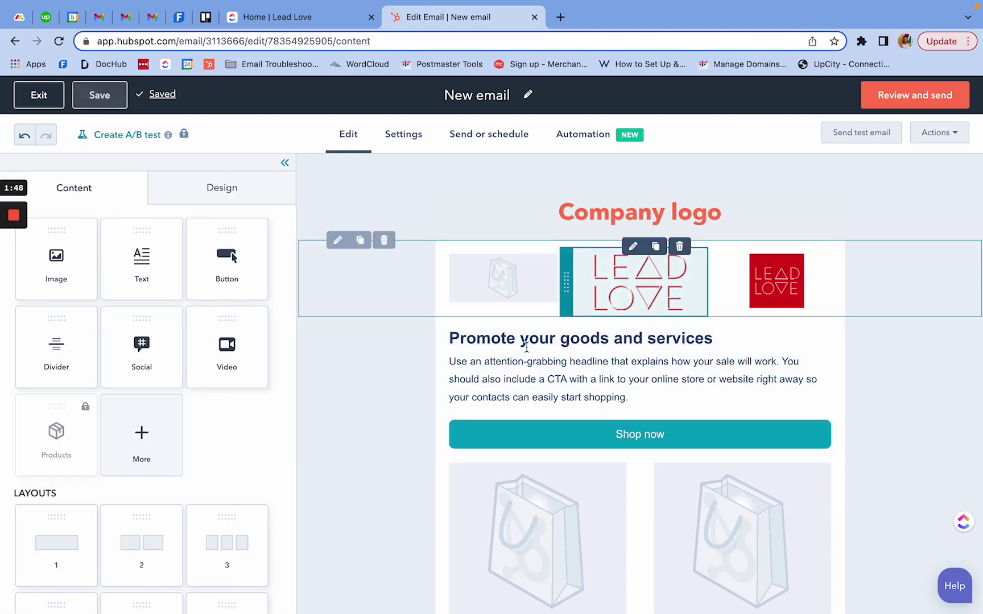
Scroll to the product cards and select the left 'Highlight your best deals' text module.
{"action": "scroll", "coordinate": [493, 387], "scroll_direction": "down", "scroll_amount": 5}
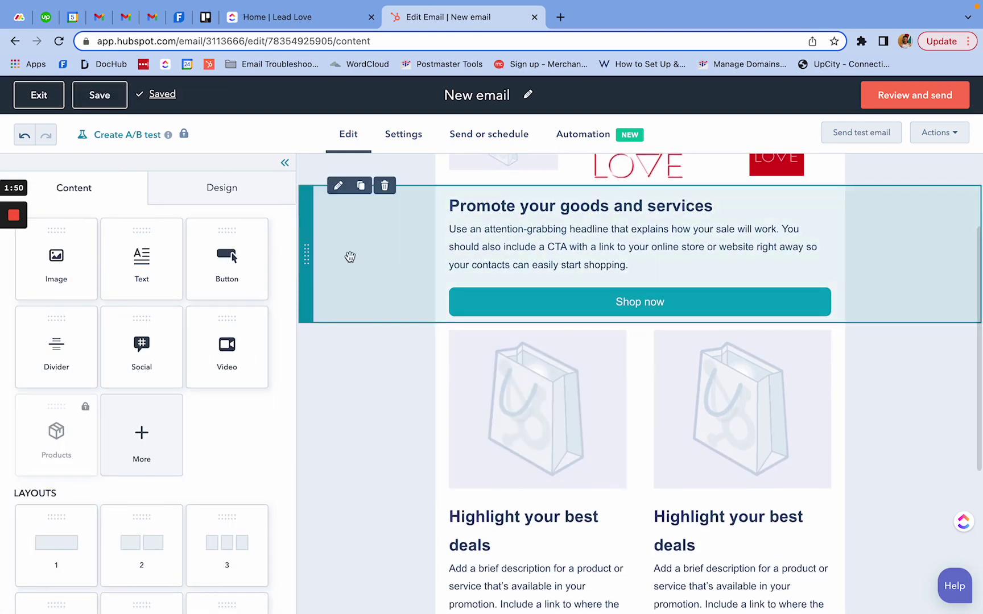
{"action": "scroll", "coordinate": [250, 306], "scroll_direction": "down", "scroll_amount": 1}
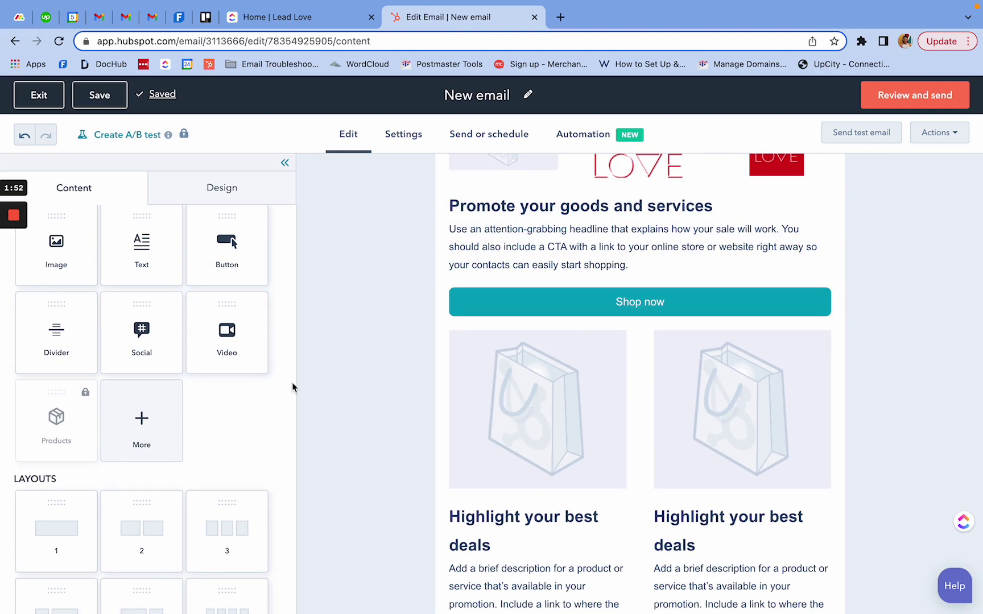
{"action": "scroll", "coordinate": [380, 481], "scroll_direction": "down", "scroll_amount": 1}
{"action": "scroll", "coordinate": [381, 481], "scroll_direction": "down", "scroll_amount": 2}
{"action": "left_click", "coordinate": [501, 449]}
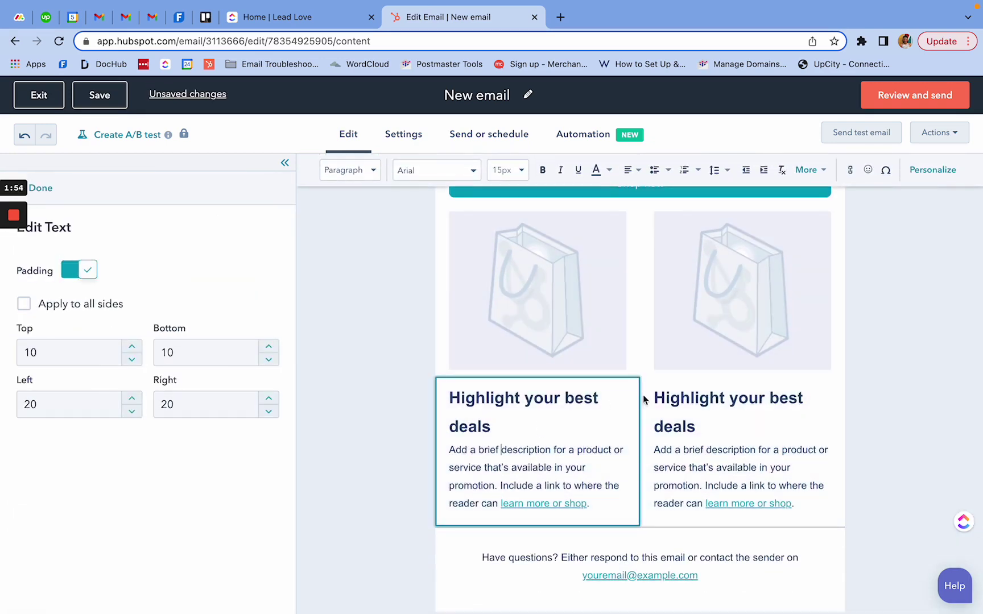
{"action": "left_click", "coordinate": [581, 408]}
{"action": "left_click", "coordinate": [399, 415]}
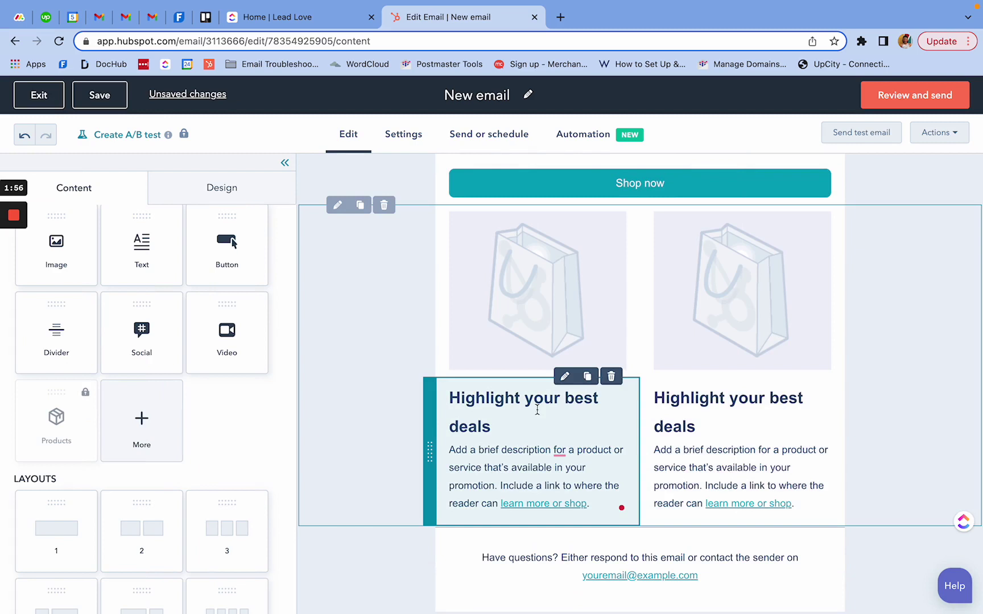
Delete that module and place a new Text block under the left image.
{"action": "left_click", "coordinate": [612, 378]}
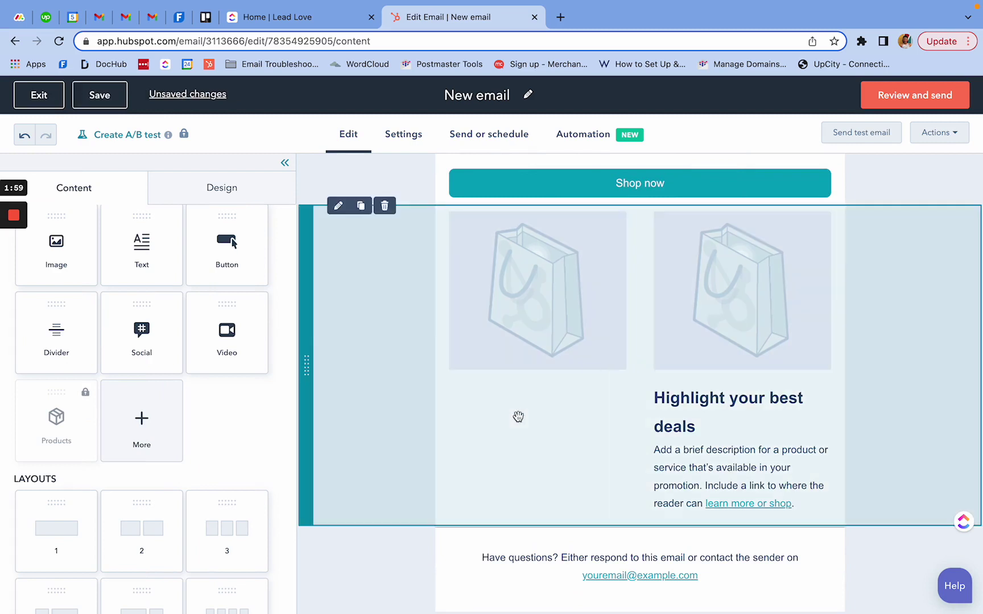
{"action": "scroll", "coordinate": [165, 409], "scroll_direction": "up", "scroll_amount": 1}
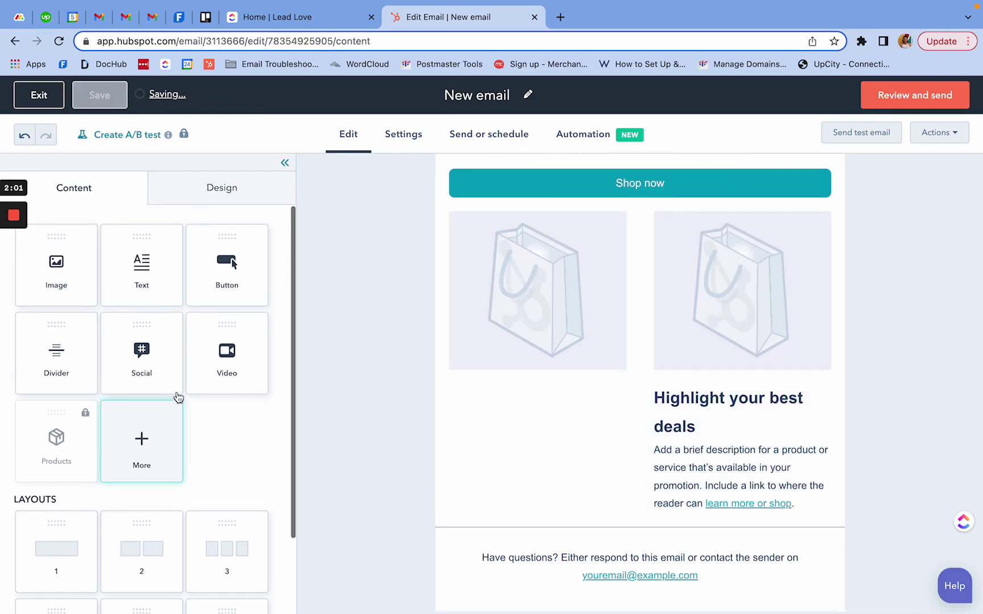
{"action": "left_click_drag", "start_coordinate": [148, 286], "coordinate": [530, 410]}
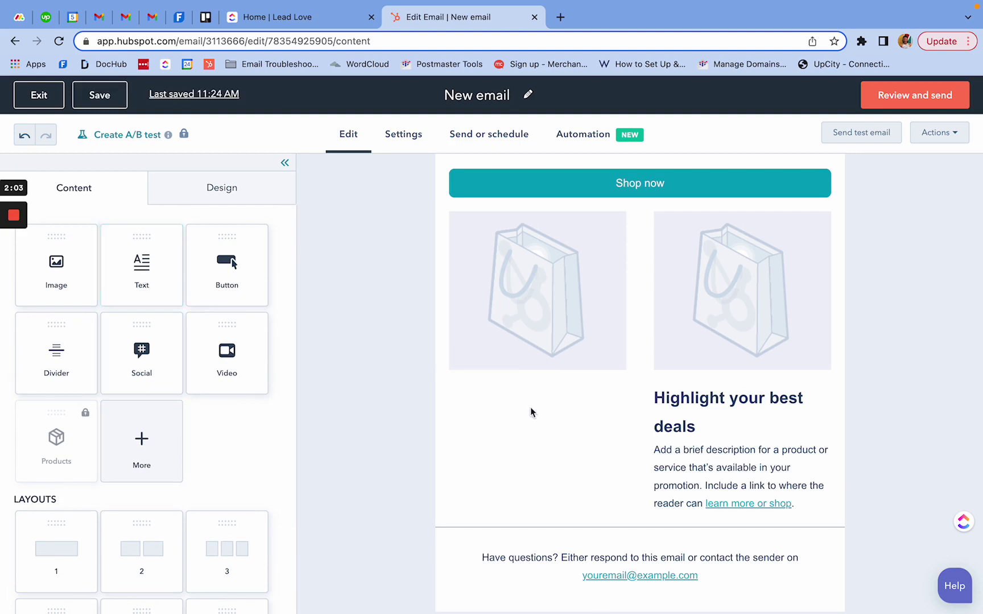
Delete the 'Something Powerful' and 'Tell The Reader More' headings from the new text block.
{"action": "scroll", "coordinate": [568, 398], "scroll_direction": "down", "scroll_amount": 3}
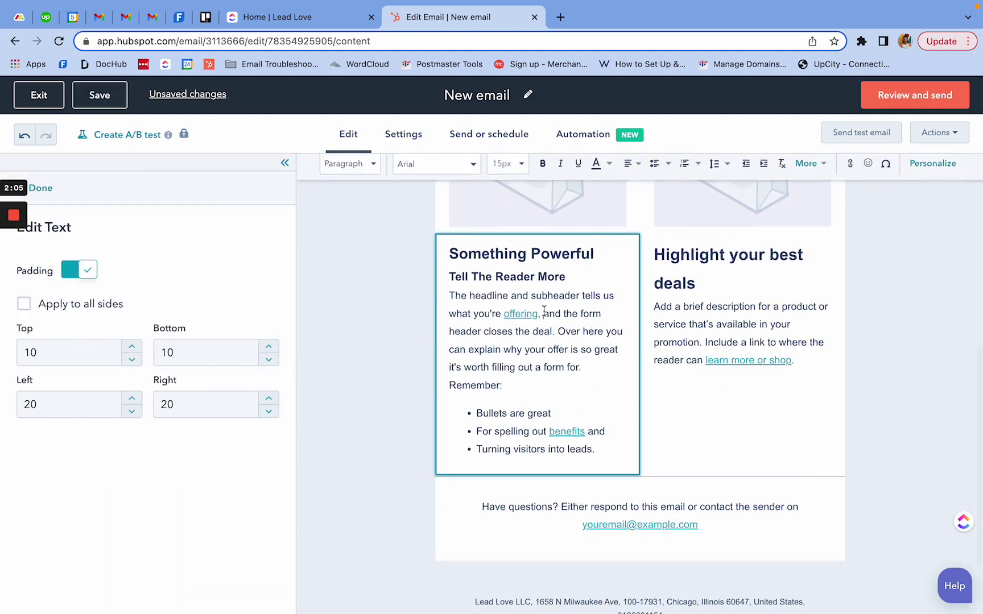
{"action": "left_click_drag", "start_coordinate": [592, 249], "coordinate": [451, 254]}
{"action": "left_click", "coordinate": [481, 274]}
{"action": "left_click_drag", "start_coordinate": [479, 331], "coordinate": [513, 358]}
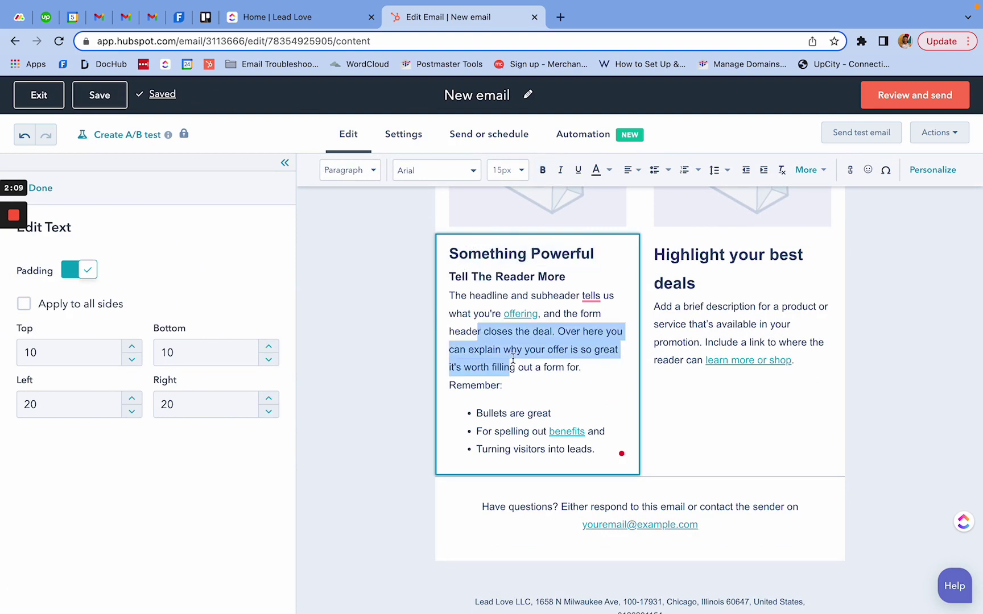
{"action": "left_click", "coordinate": [589, 257]}
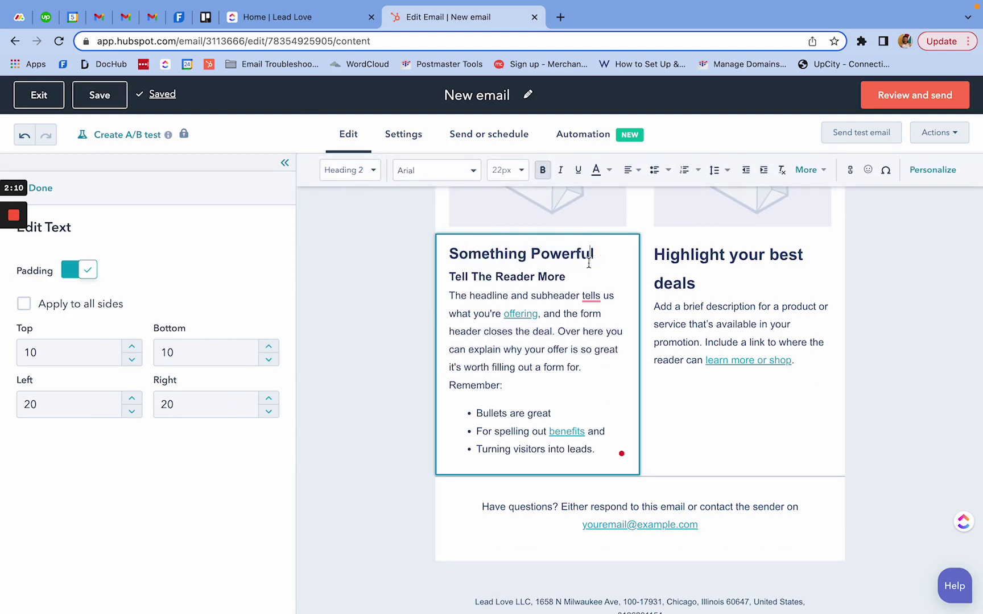
{"action": "left_click", "coordinate": [565, 281]}
{"action": "left_click_drag", "start_coordinate": [565, 283], "coordinate": [413, 261]}
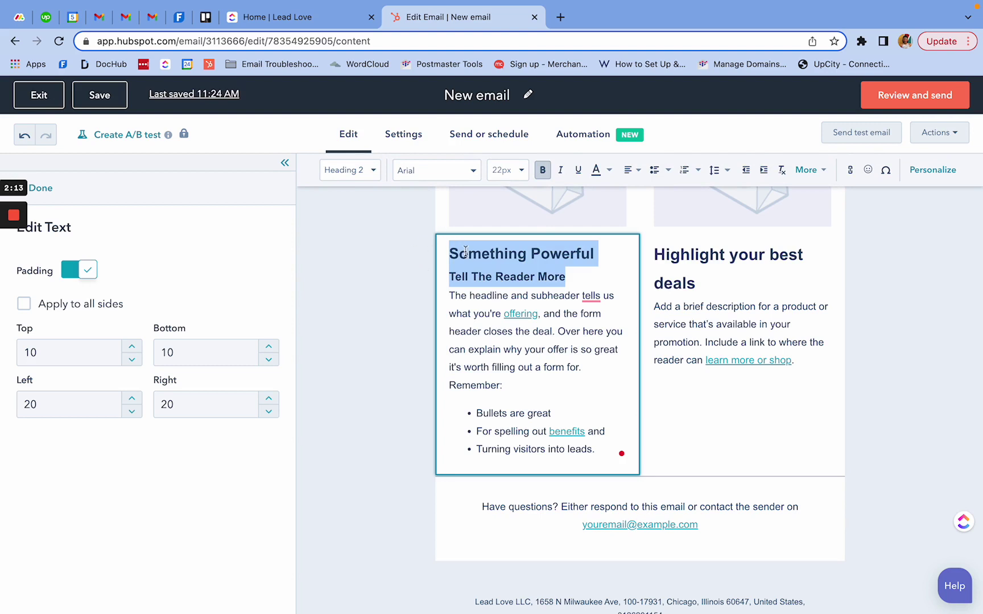
{"action": "key", "text": "BackSpace"}
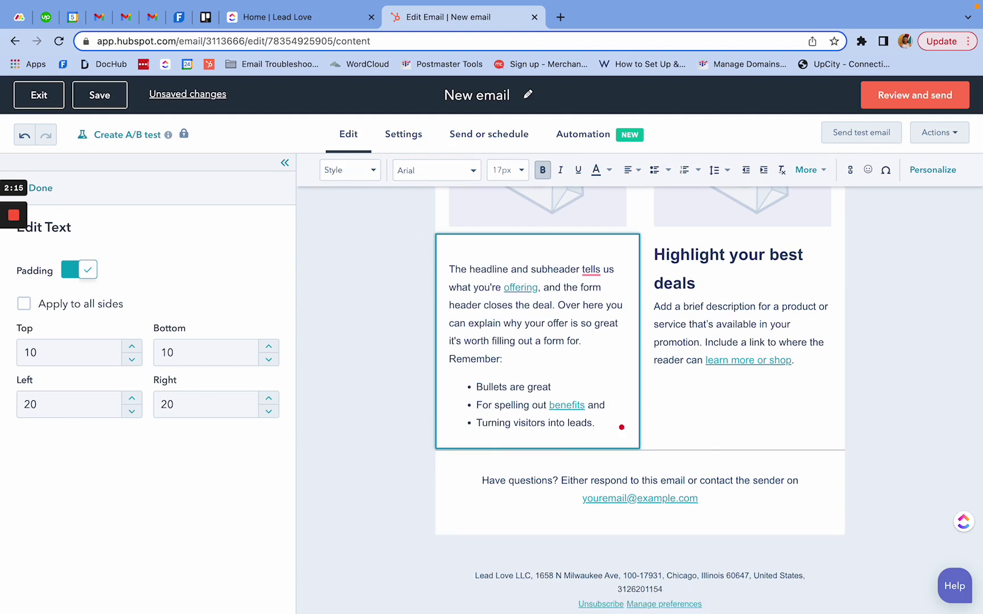
{"action": "key", "text": "Delete"}
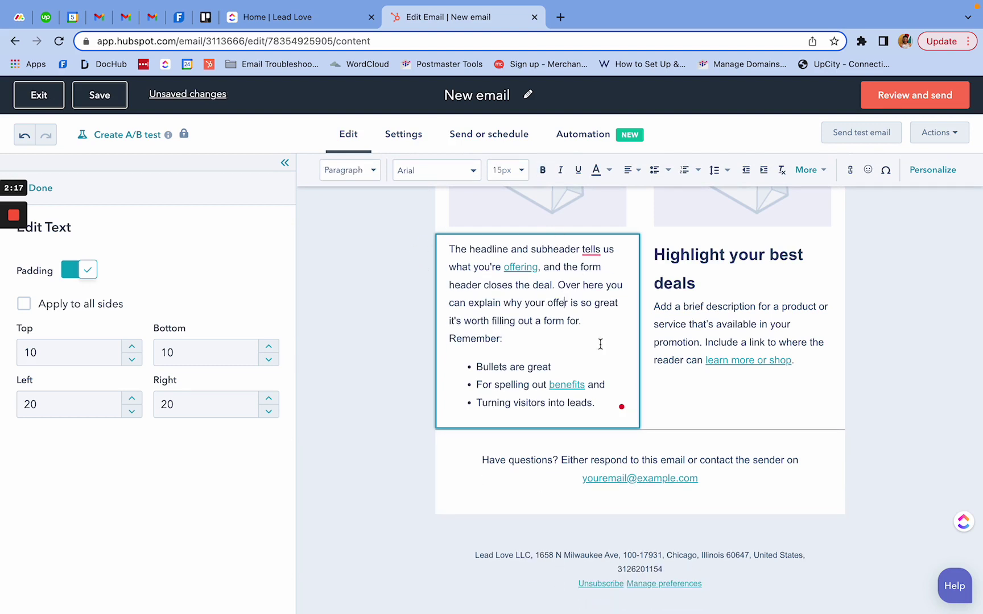
Delete the description paragraph from the right 'Highlight your best deals' module.
{"action": "left_click", "coordinate": [675, 329]}
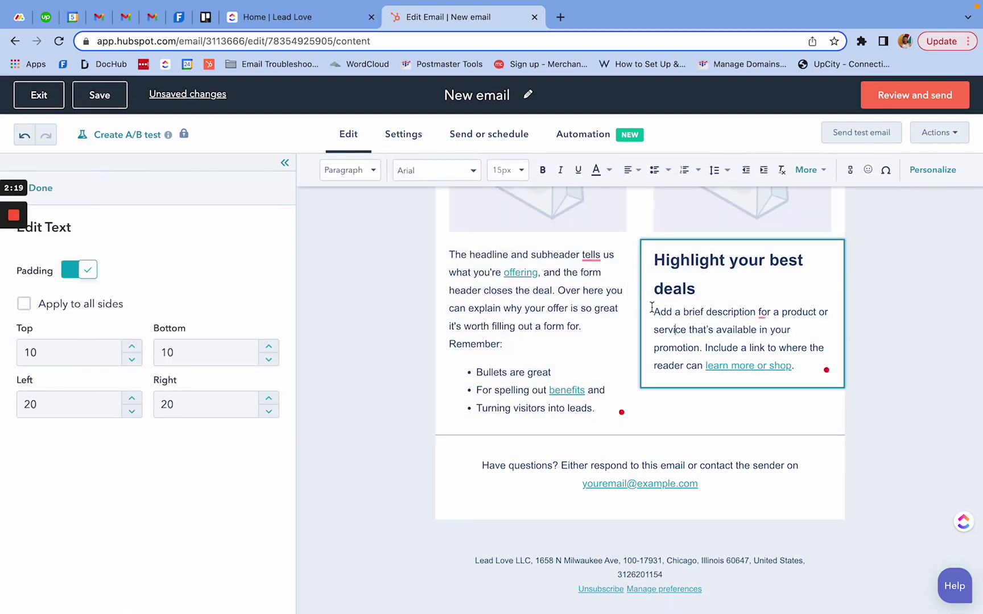
{"action": "left_click_drag", "start_coordinate": [653, 310], "coordinate": [820, 385]}
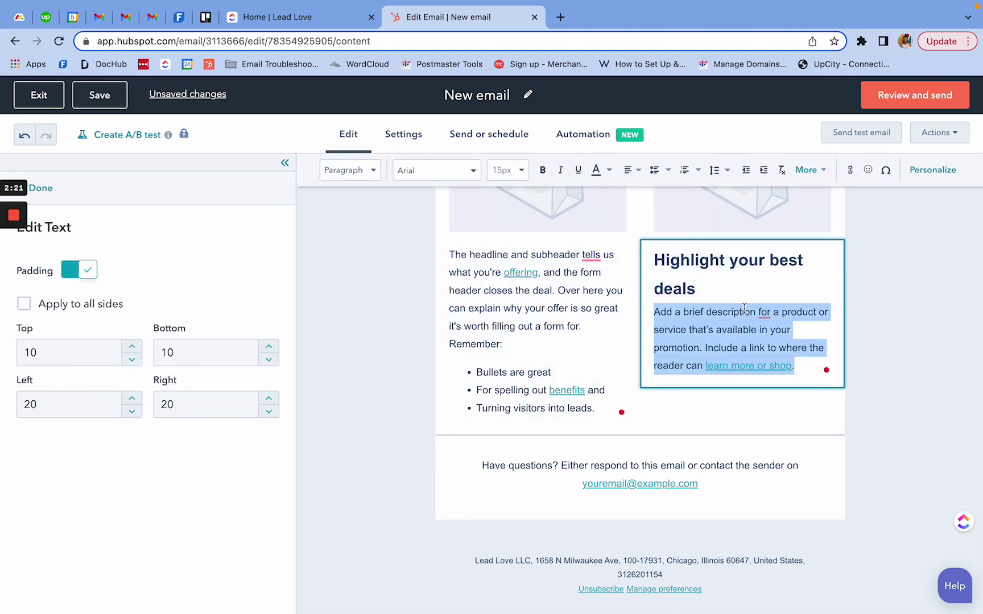
{"action": "key", "text": "BackSpace"}
{"action": "key", "text": "BackSpace"}
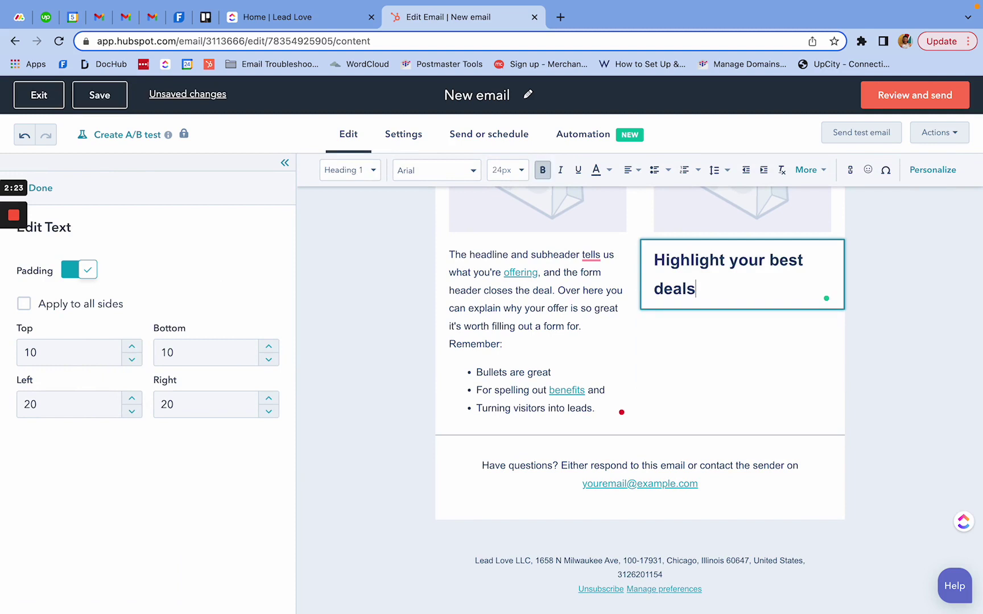
{"action": "left_click", "coordinate": [749, 353]}
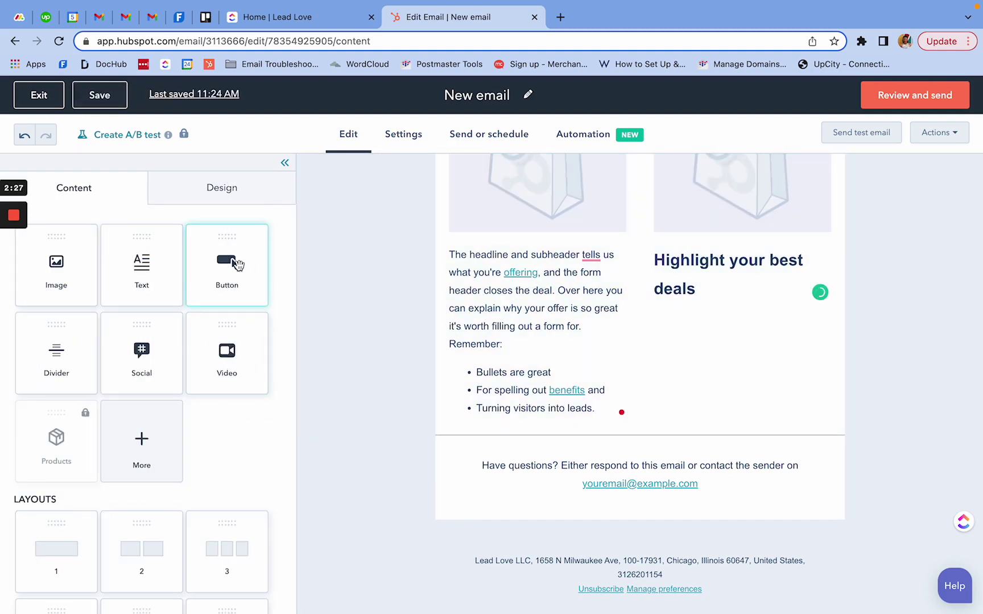
Add a button module below the right column's heading.
{"action": "left_click_drag", "start_coordinate": [236, 263], "coordinate": [754, 334]}
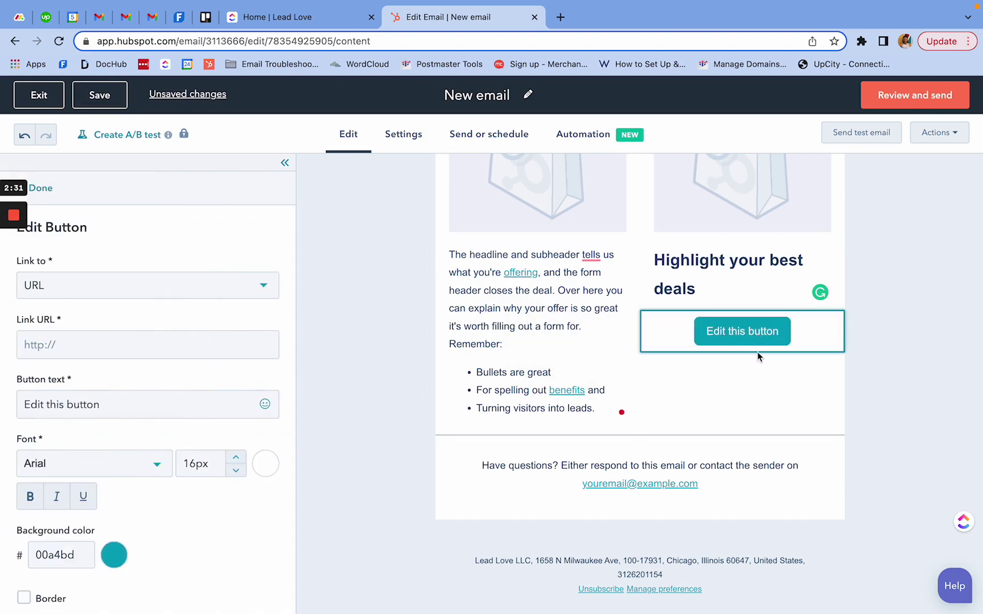
{"action": "scroll", "coordinate": [757, 356], "scroll_direction": "up", "scroll_amount": 3}
{"action": "scroll", "coordinate": [757, 356], "scroll_direction": "down", "scroll_amount": 2}
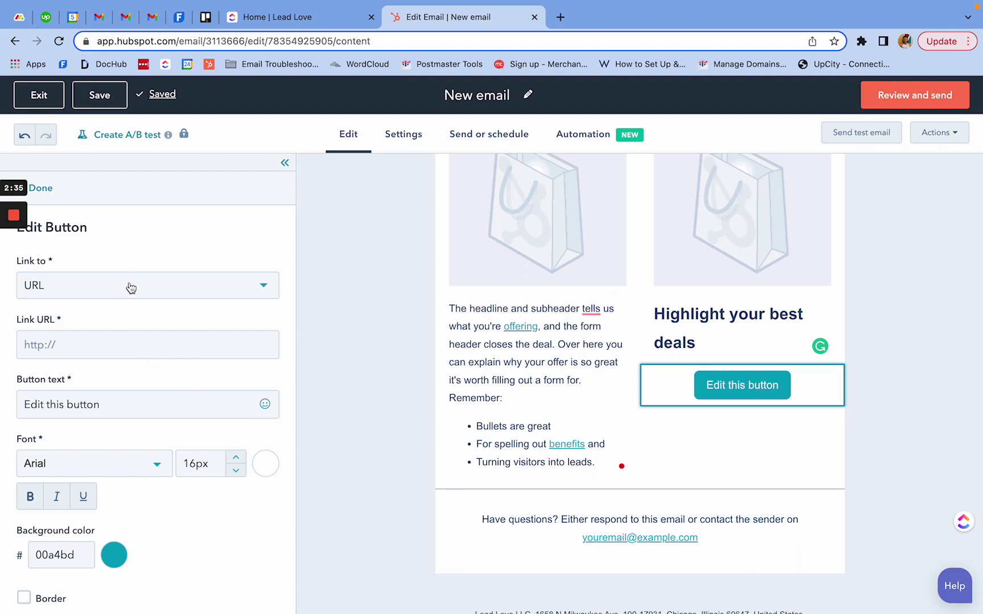
Set the button's background colour to green 69A84F.
{"action": "left_click", "coordinate": [115, 410]}
{"action": "scroll", "coordinate": [118, 428], "scroll_direction": "down", "scroll_amount": 4}
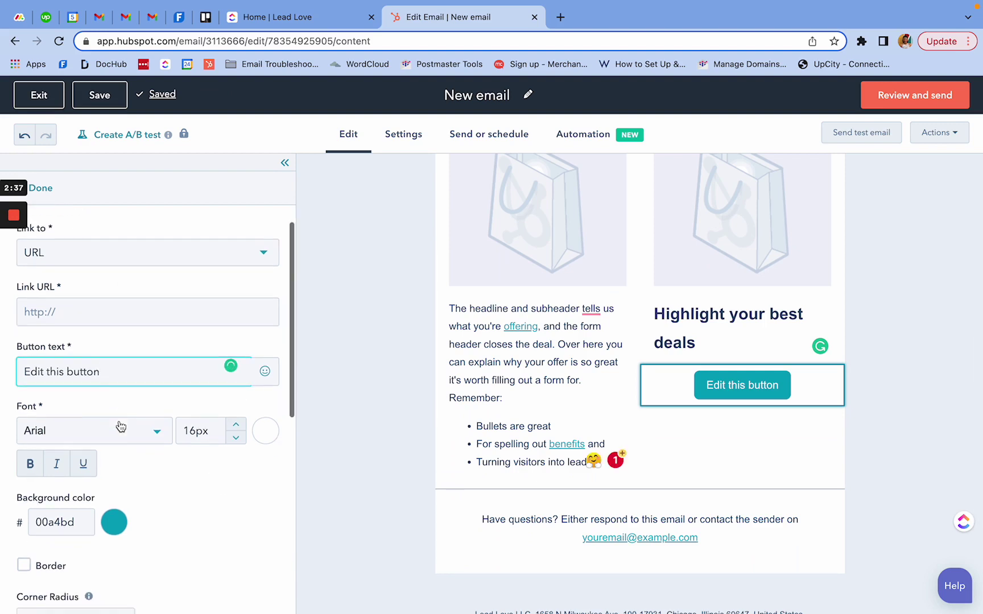
{"action": "left_click", "coordinate": [116, 430]}
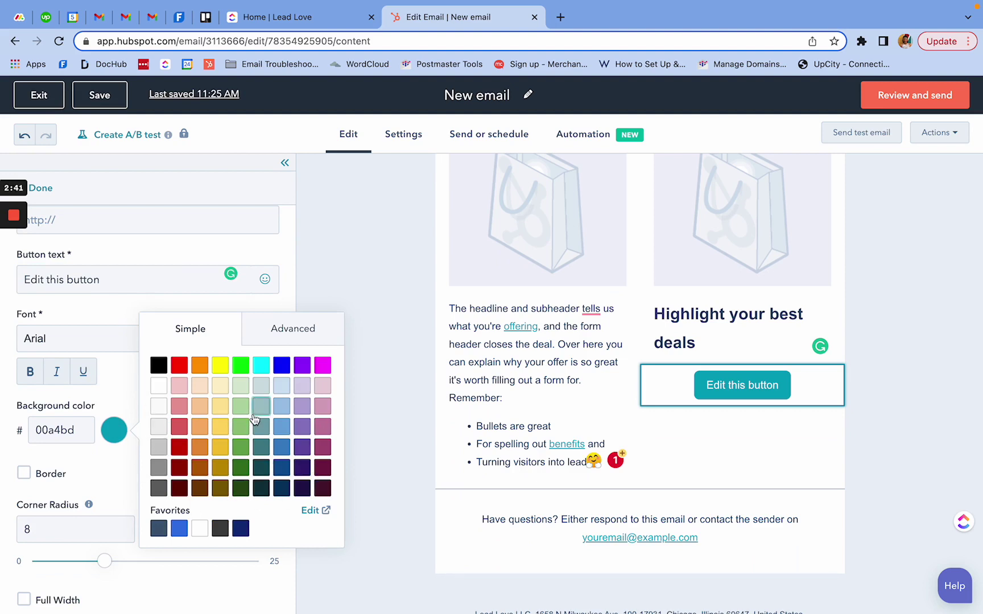
{"action": "left_click", "coordinate": [241, 447]}
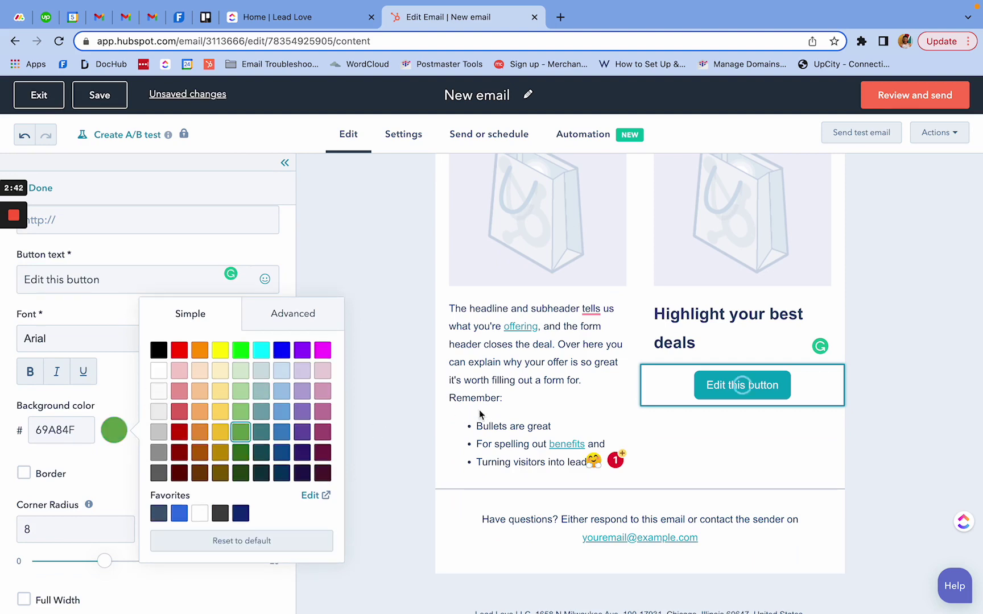
{"action": "left_click", "coordinate": [418, 409]}
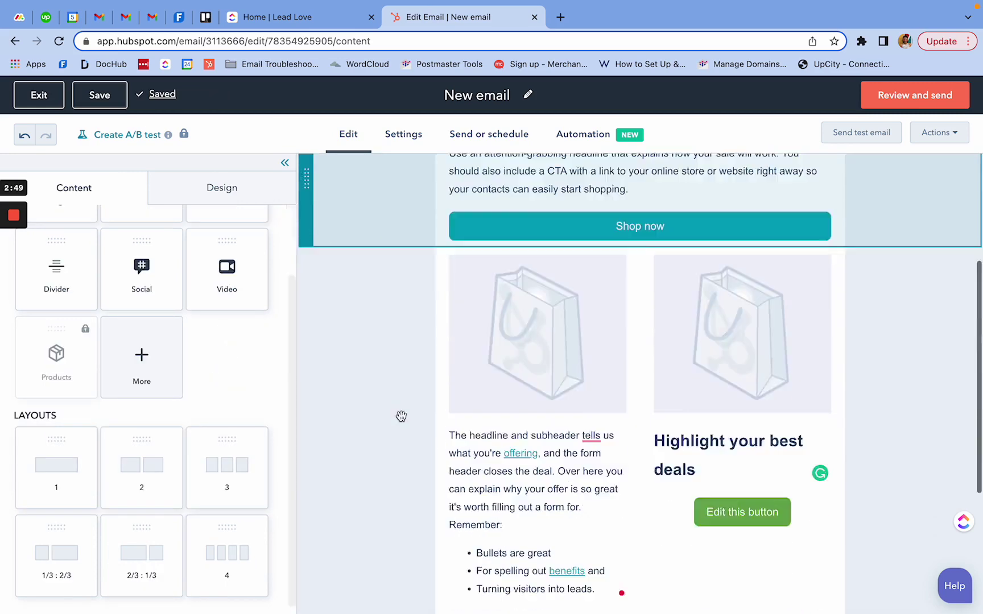
Drop a social follow block above the footer, add a fifth network, and browse the network list.
{"action": "scroll", "coordinate": [401, 415], "scroll_direction": "down", "scroll_amount": 4}
{"action": "mouse_move", "coordinate": [139, 348]}
{"action": "left_mouse_down"}
{"action": "mouse_move", "coordinate": [510, 440]}
{"action": "mouse_move", "coordinate": [587, 478]}
{"action": "left_mouse_up"}
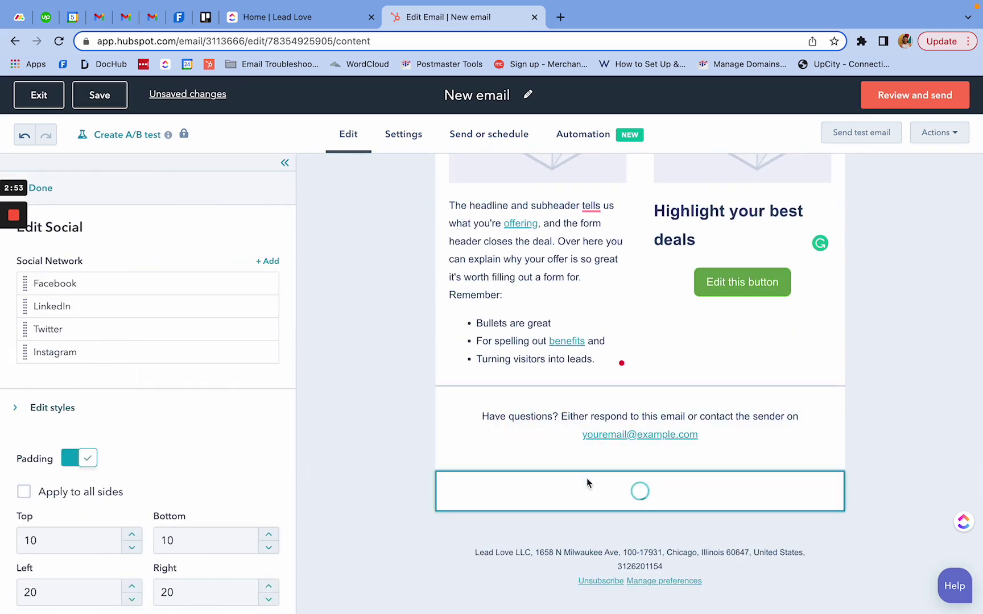
{"action": "mouse_move", "coordinate": [223, 311]}
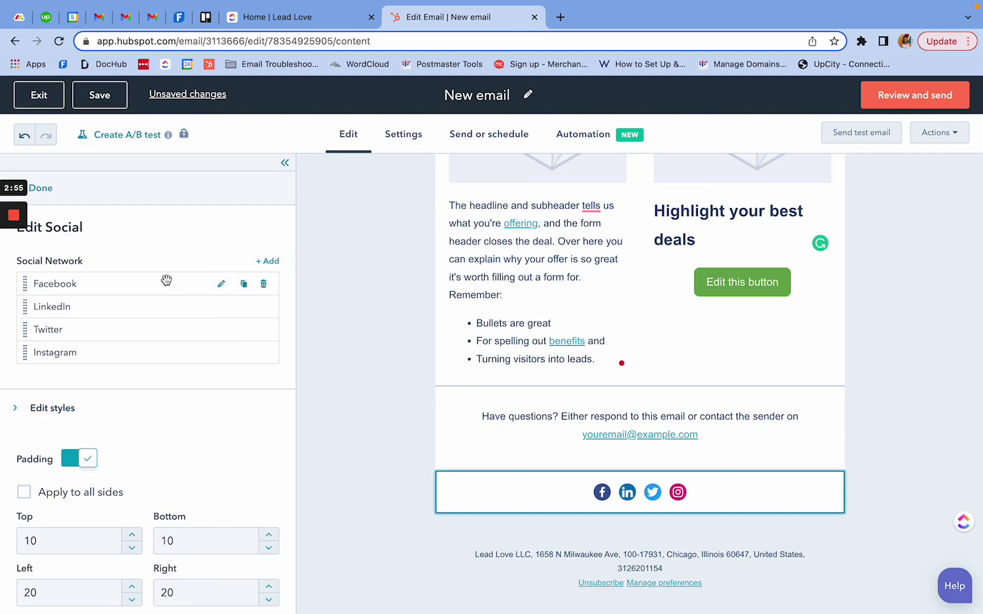
{"action": "left_click", "coordinate": [267, 261]}
{"action": "left_click", "coordinate": [208, 311]}
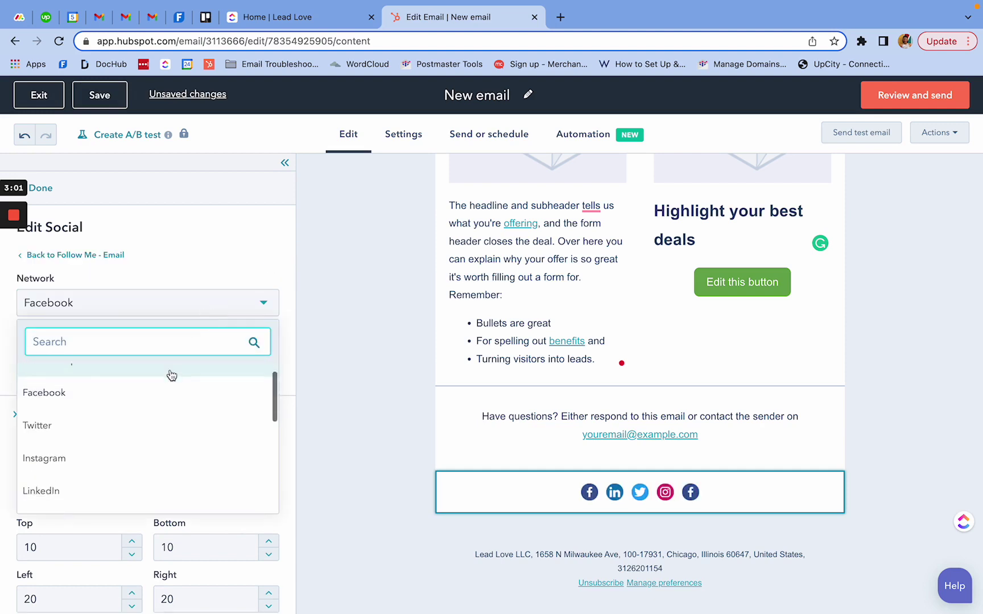
{"action": "scroll", "coordinate": [171, 375], "scroll_direction": "down", "scroll_amount": 5}
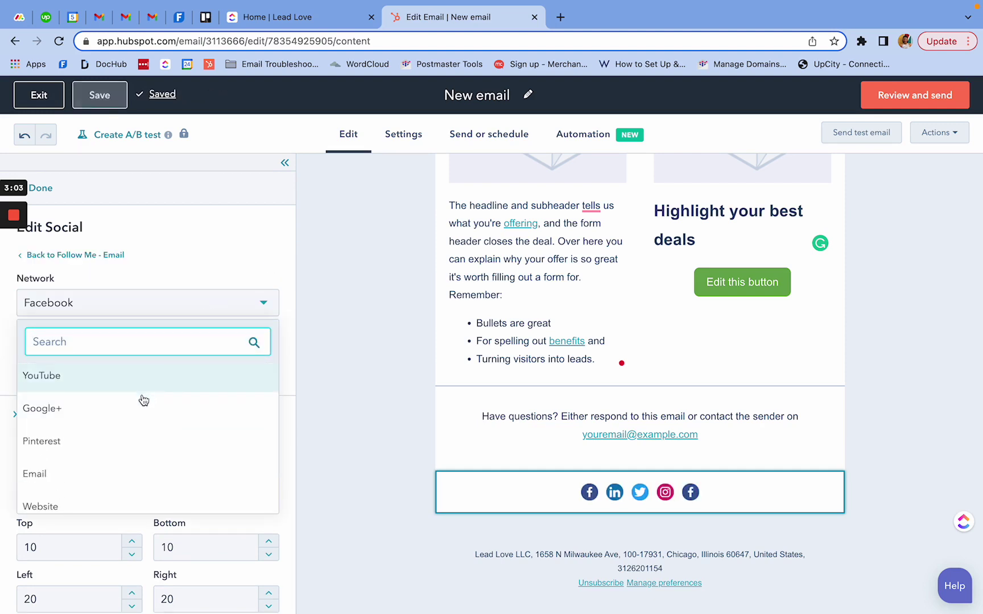
{"action": "scroll", "coordinate": [141, 424], "scroll_direction": "down", "scroll_amount": 3}
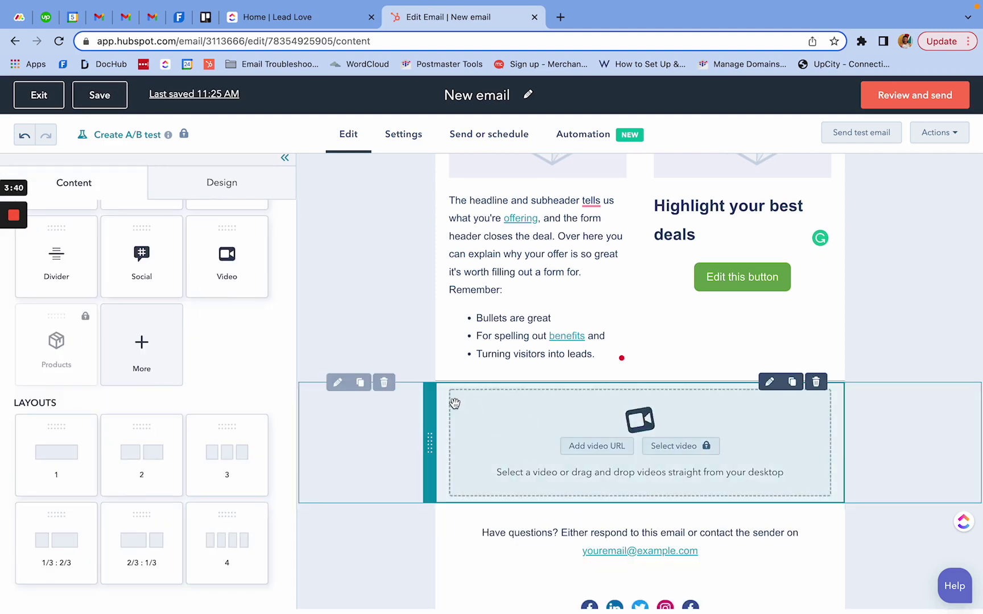
Delete the video section and insert a 2/3 : 1/3 section above the footer text.
{"action": "left_click", "coordinate": [384, 382]}
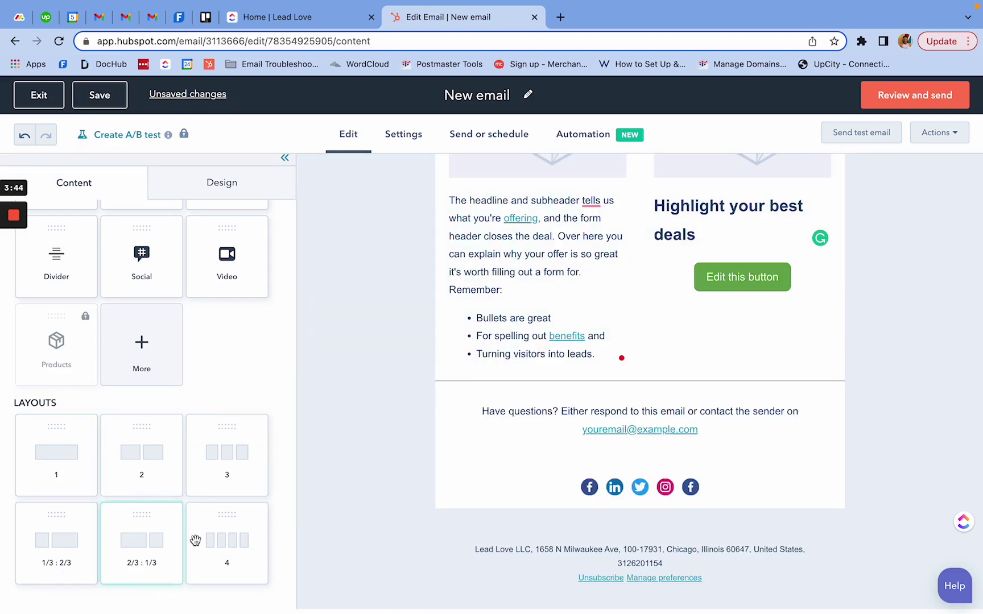
{"action": "left_click_drag", "start_coordinate": [164, 536], "coordinate": [628, 384]}
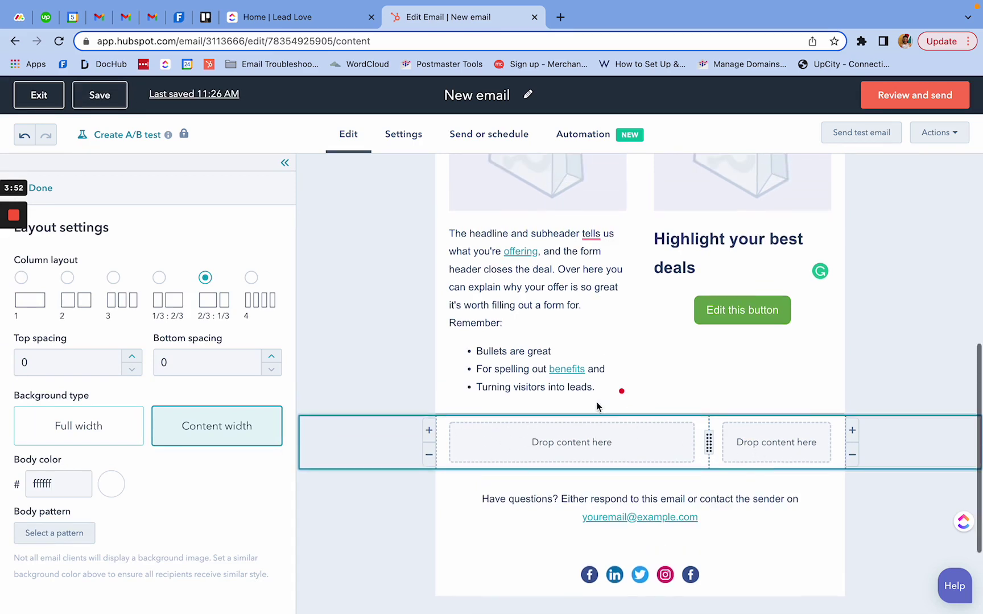
{"action": "scroll", "coordinate": [564, 312], "scroll_direction": "up", "scroll_amount": 4}
Move the left shopping-bag image into the wide 2/3 column and the right image into the narrow 1/3 column.
{"action": "left_click", "coordinate": [564, 311]}
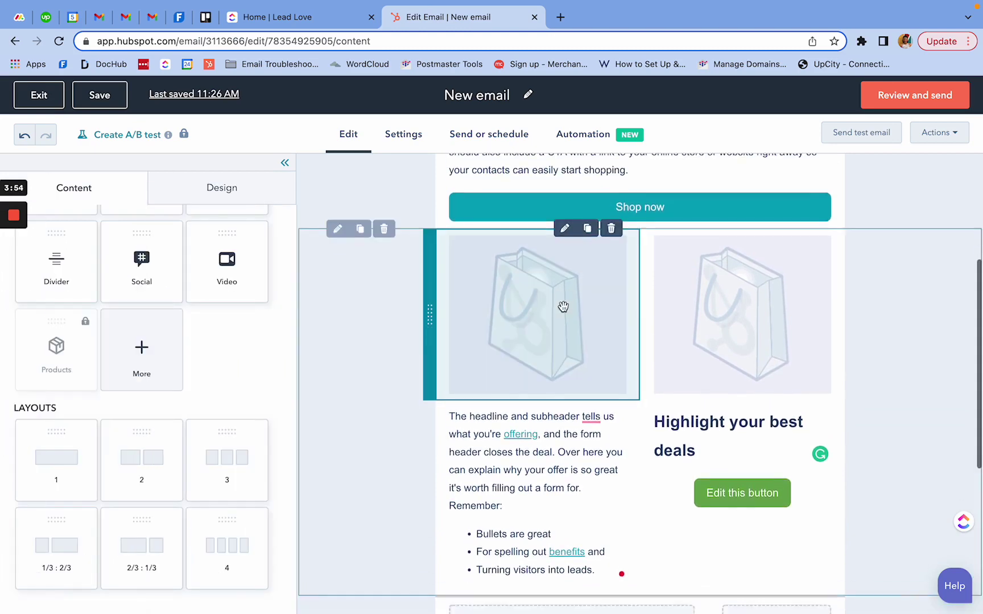
{"action": "scroll", "coordinate": [564, 307], "scroll_direction": "down", "scroll_amount": 2}
{"action": "left_click_drag", "start_coordinate": [507, 258], "coordinate": [532, 553]}
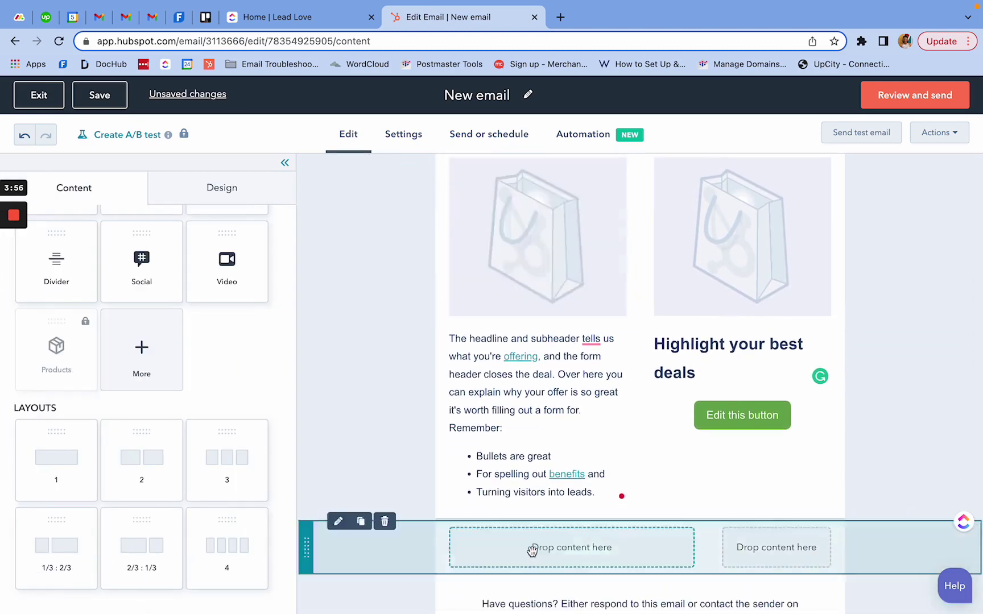
{"action": "scroll", "coordinate": [749, 228], "scroll_direction": "down", "scroll_amount": 1}
{"action": "left_click_drag", "start_coordinate": [749, 220], "coordinate": [803, 430]}
{"action": "scroll", "coordinate": [730, 351], "scroll_direction": "up", "scroll_amount": 2}
{"action": "scroll", "coordinate": [588, 343], "scroll_direction": "down", "scroll_amount": 1}
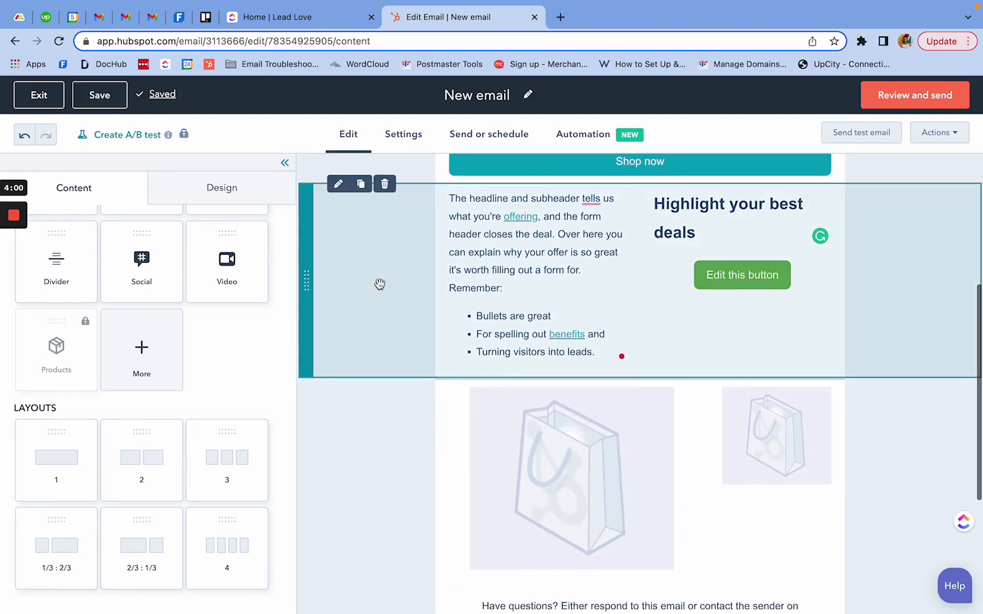
Put the body text under the narrow column's image, and the 'Highlight your best deals' headline and green button under the wide image.
{"action": "left_click_drag", "start_coordinate": [425, 254], "coordinate": [759, 498]}
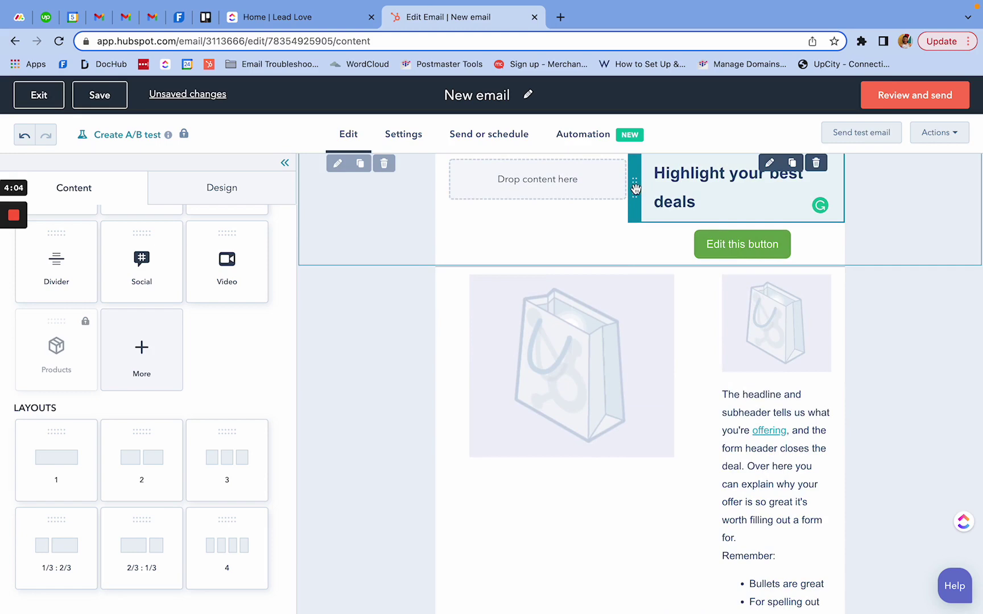
{"action": "left_click_drag", "start_coordinate": [636, 188], "coordinate": [555, 489]}
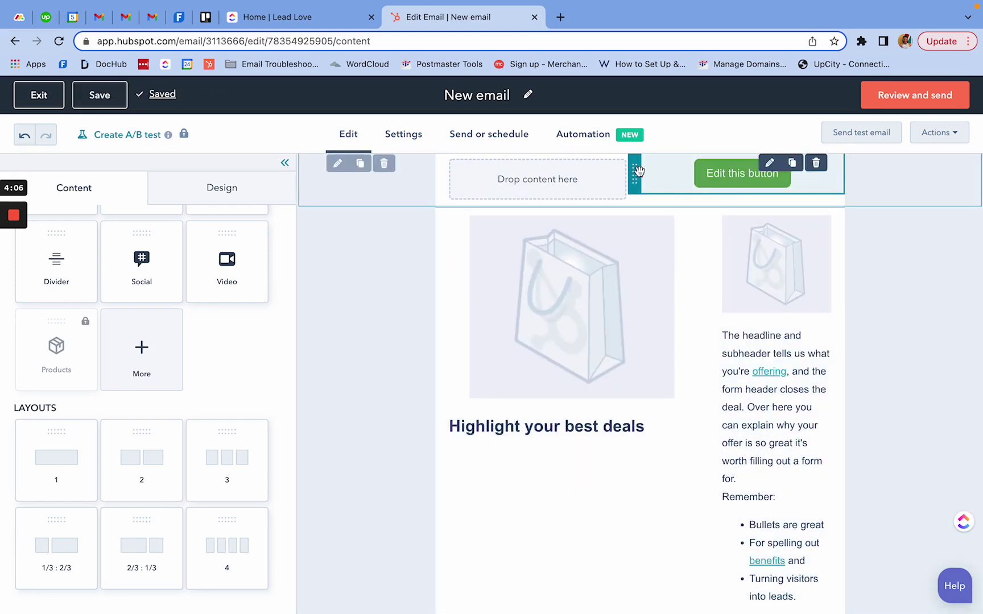
{"action": "left_click_drag", "start_coordinate": [638, 170], "coordinate": [599, 533]}
{"action": "scroll", "coordinate": [632, 441], "scroll_direction": "down", "scroll_amount": 2}
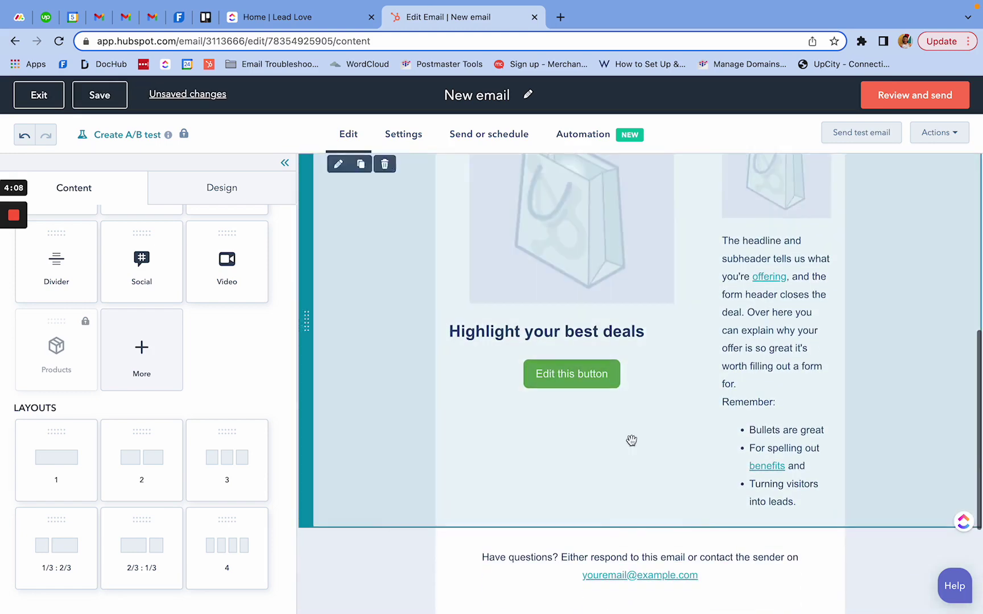
{"action": "scroll", "coordinate": [753, 499], "scroll_direction": "up", "scroll_amount": 8}
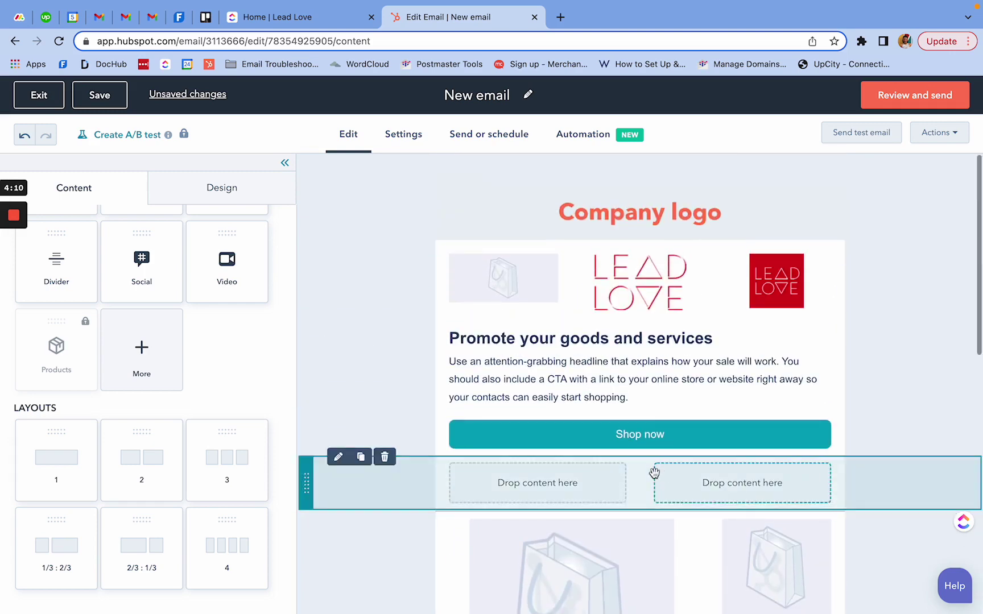
Delete the now-empty old two-column section.
{"action": "left_click", "coordinate": [385, 457]}
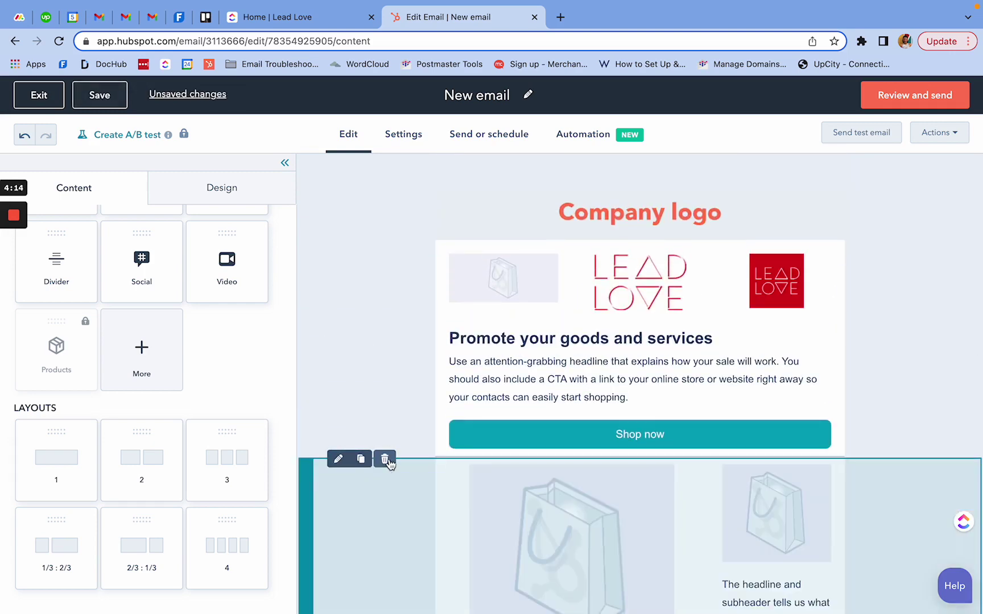
{"action": "scroll", "coordinate": [445, 574], "scroll_direction": "down", "scroll_amount": 7}
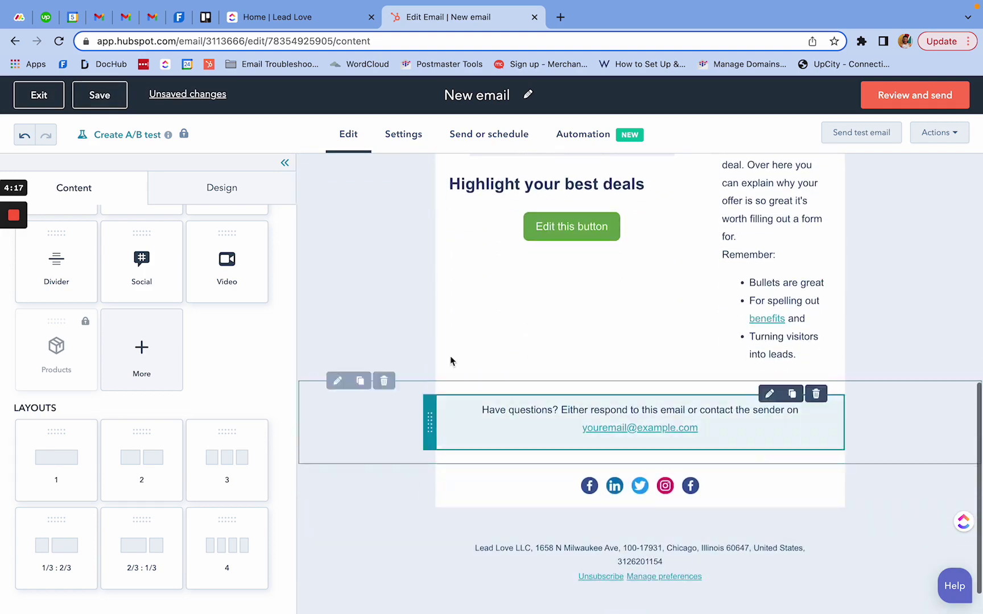
{"action": "scroll", "coordinate": [450, 355], "scroll_direction": "up", "scroll_amount": 6}
{"action": "scroll", "coordinate": [449, 355], "scroll_direction": "up", "scroll_amount": 3}
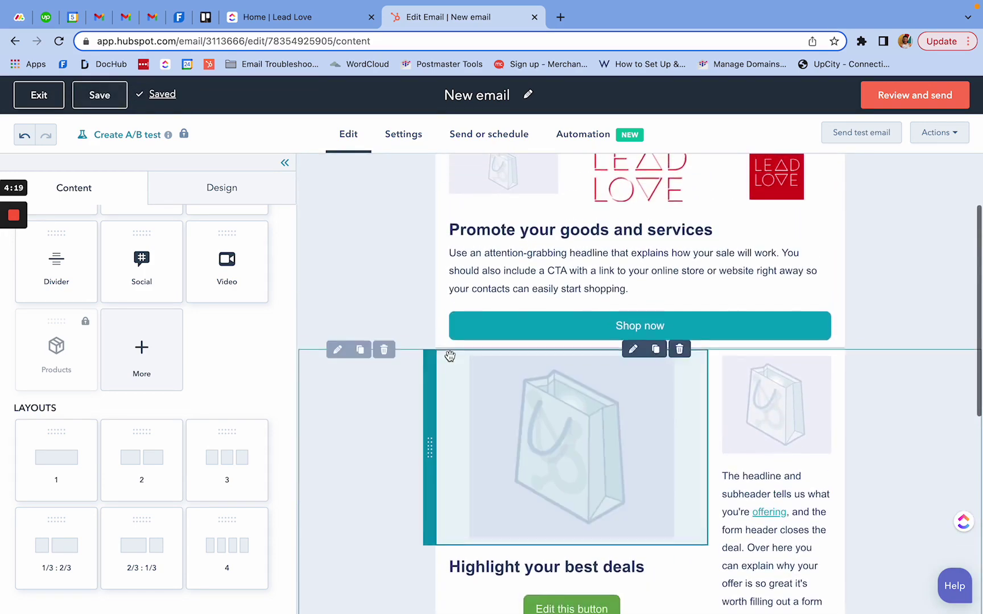